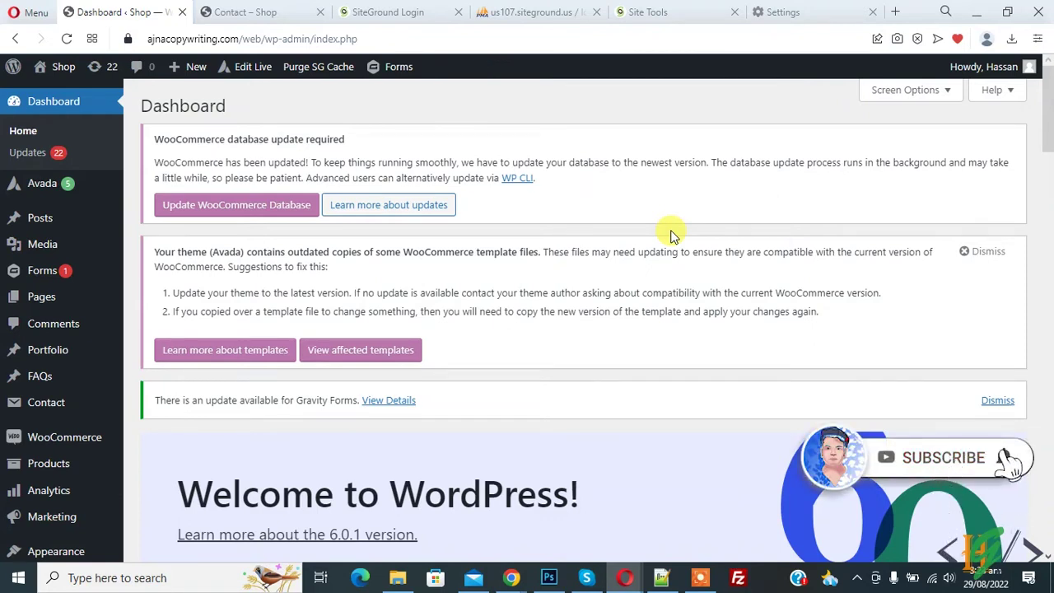
# Open the Add New plugins page from the Plugins menu in the admin sidebar.
pyautogui.scroll(-2, 432, 174)
pyautogui.scroll(-3, 445, 172)
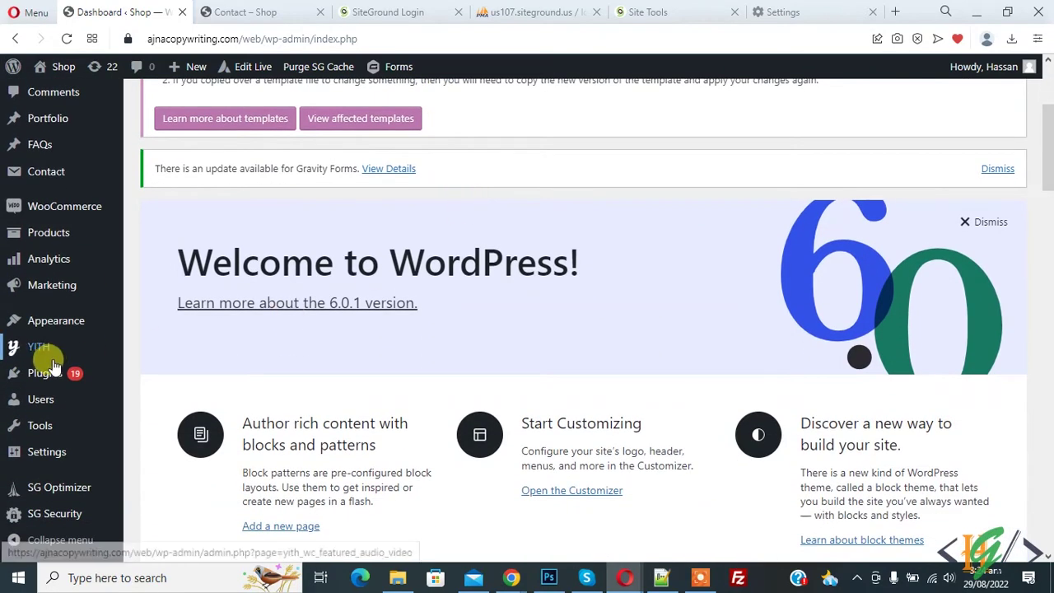
pyautogui.moveTo(49, 377)
pyautogui.click(158, 398)
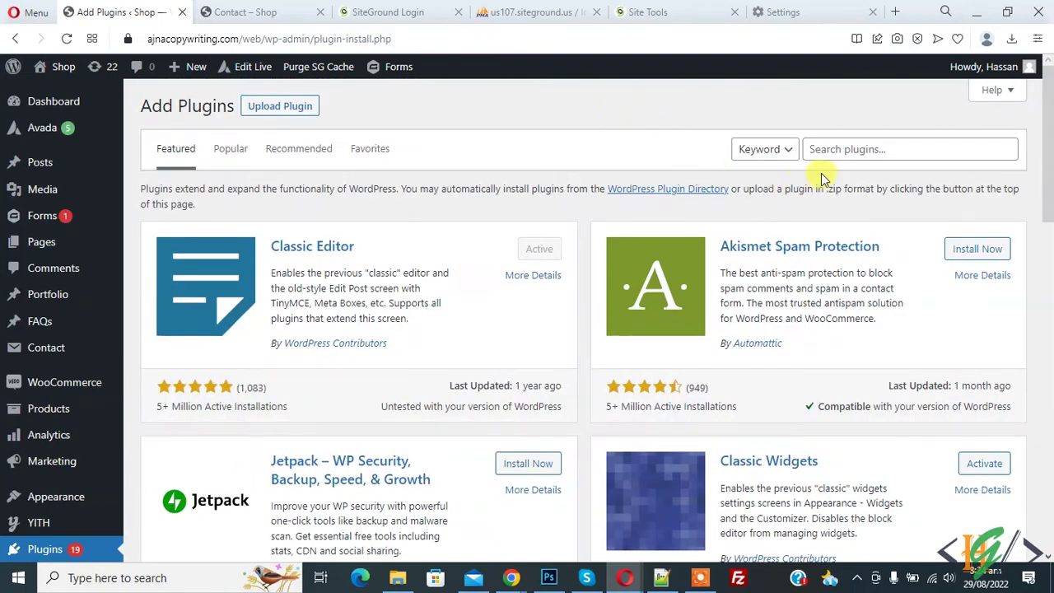
# Search the plugin directory for 'User Submitted Posts', then install and activate it.
pyautogui.click(831, 151)
pyautogui.write('User Submitted Posts')
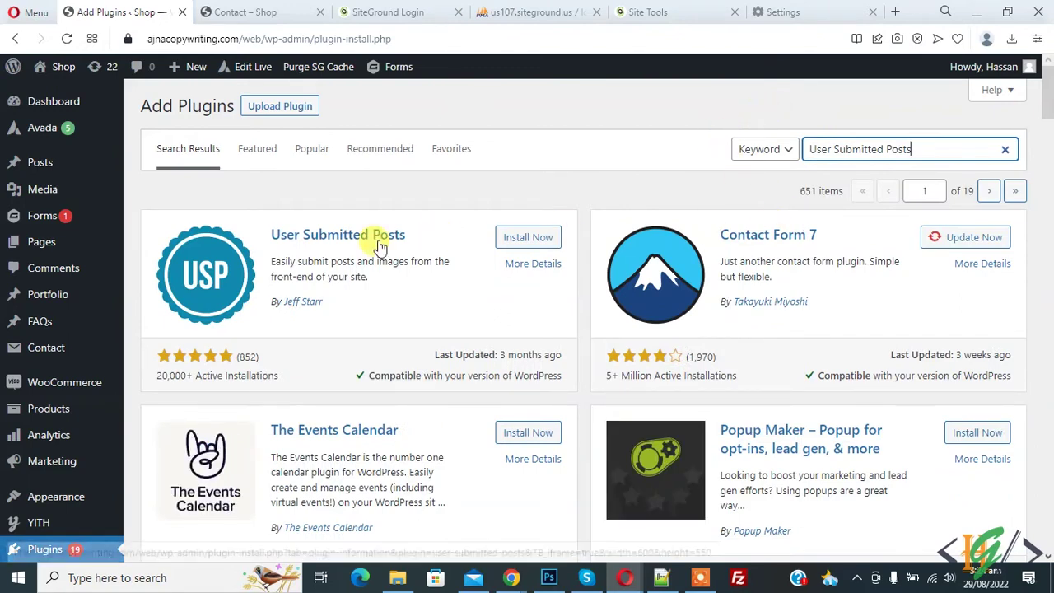
pyautogui.click(508, 239)
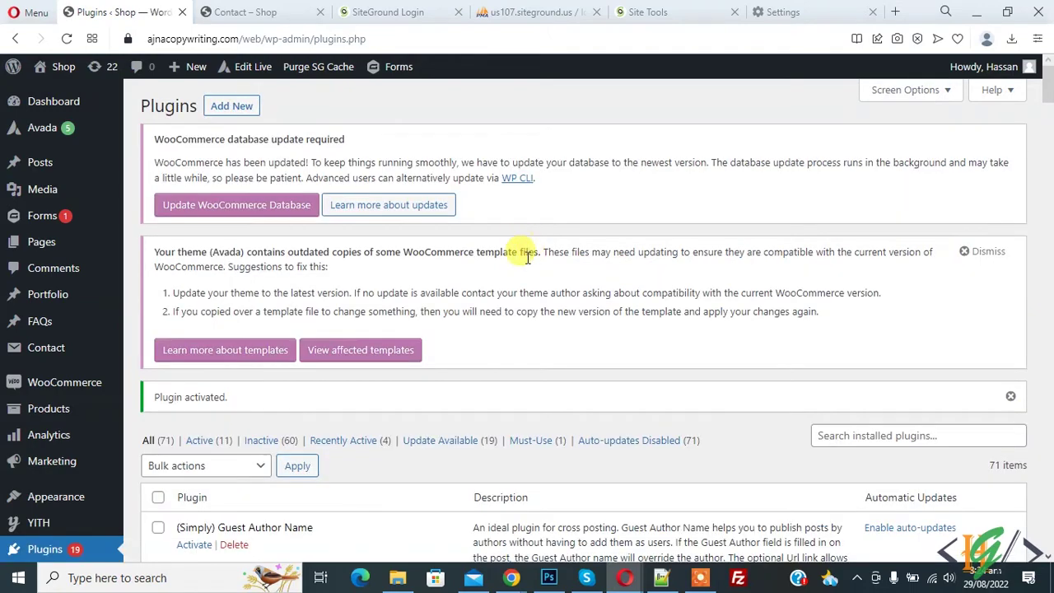
pyautogui.scroll(-4, 486, 244)
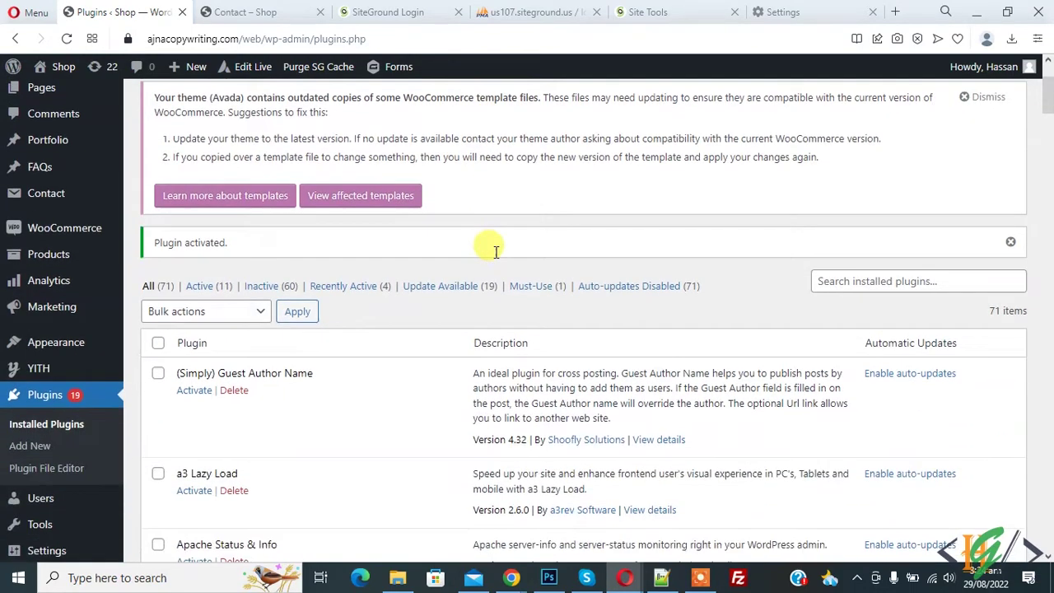
pyautogui.moveTo(69, 464)
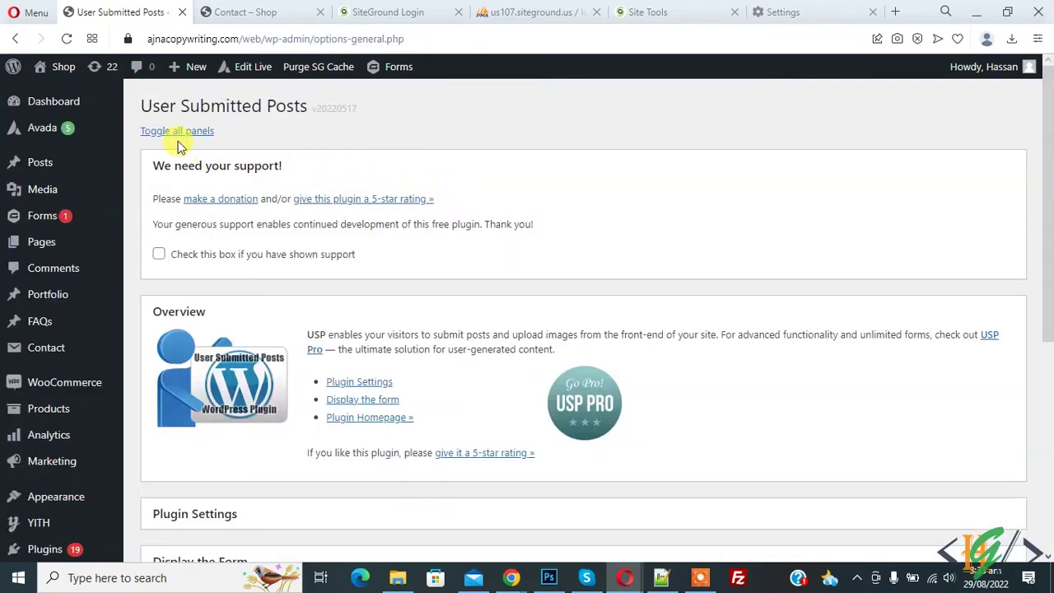
# Scroll the User Submitted Posts settings and expand the Plugin Settings panel to show Form Fields.
pyautogui.moveTo(146, 103); pyautogui.dragTo(301, 104)
pyautogui.click(434, 113)
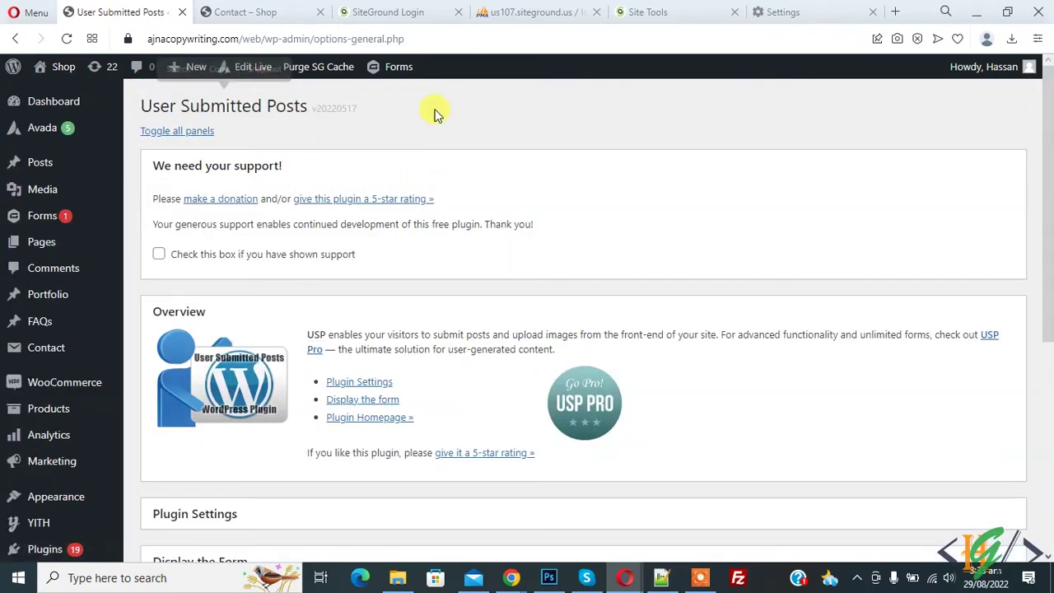
pyautogui.scroll(-4, 436, 117)
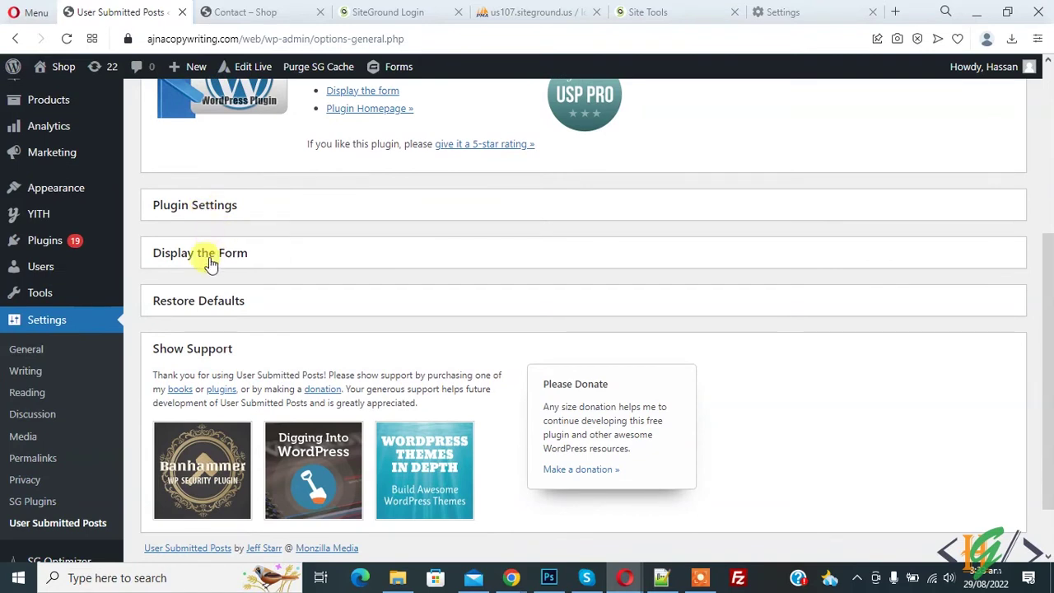
pyautogui.click(228, 212)
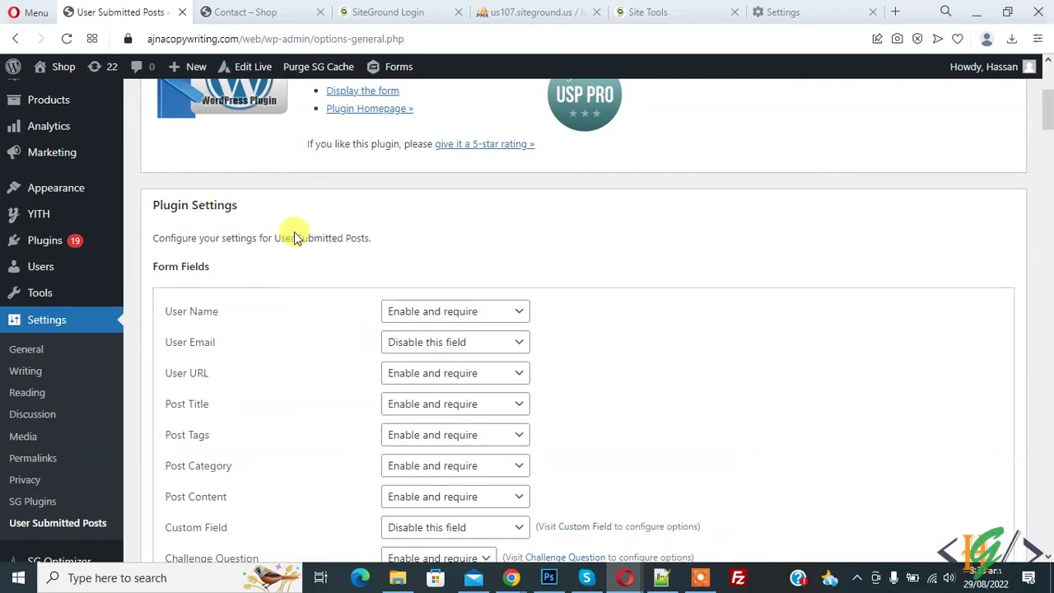
# Set User Email to 'Enable and require', keeping User Name and User URL enabled and required.
pyautogui.moveTo(153, 238); pyautogui.dragTo(372, 238)
pyautogui.click(165, 265)
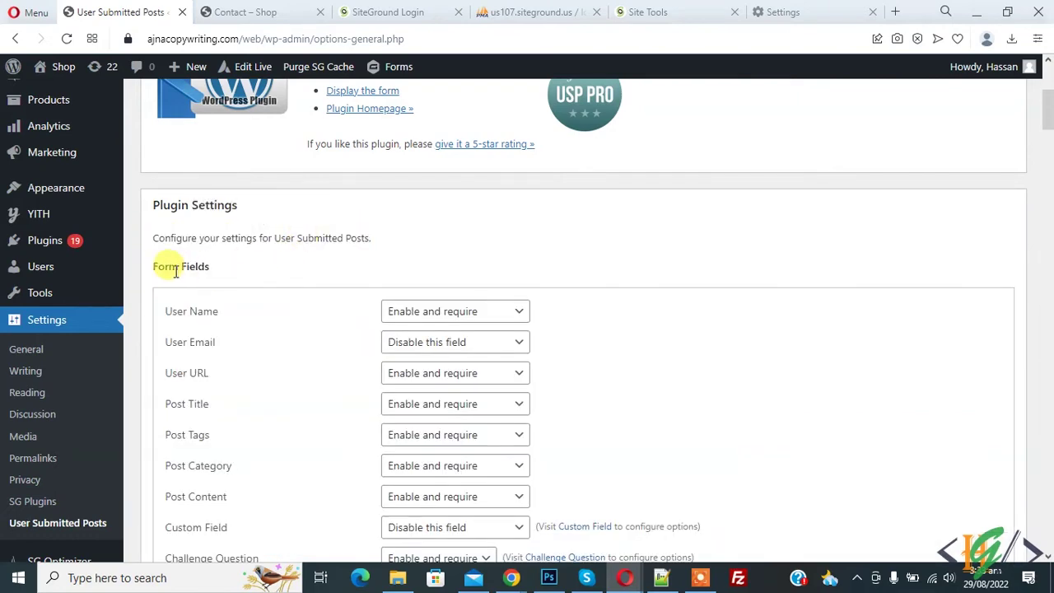
pyautogui.scroll(-1, 247, 230)
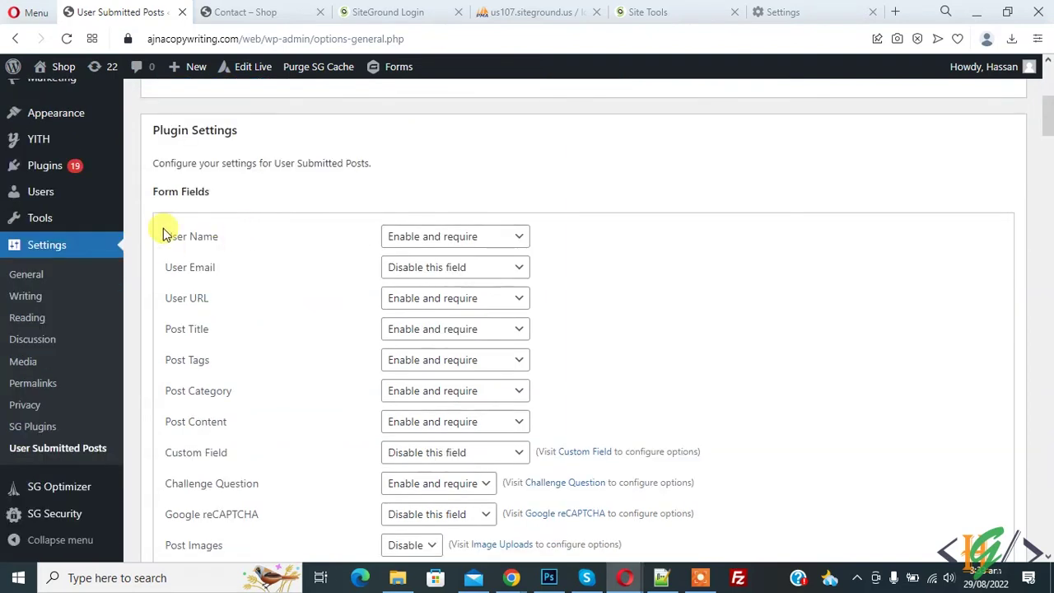
pyautogui.moveTo(159, 236); pyautogui.dragTo(216, 236)
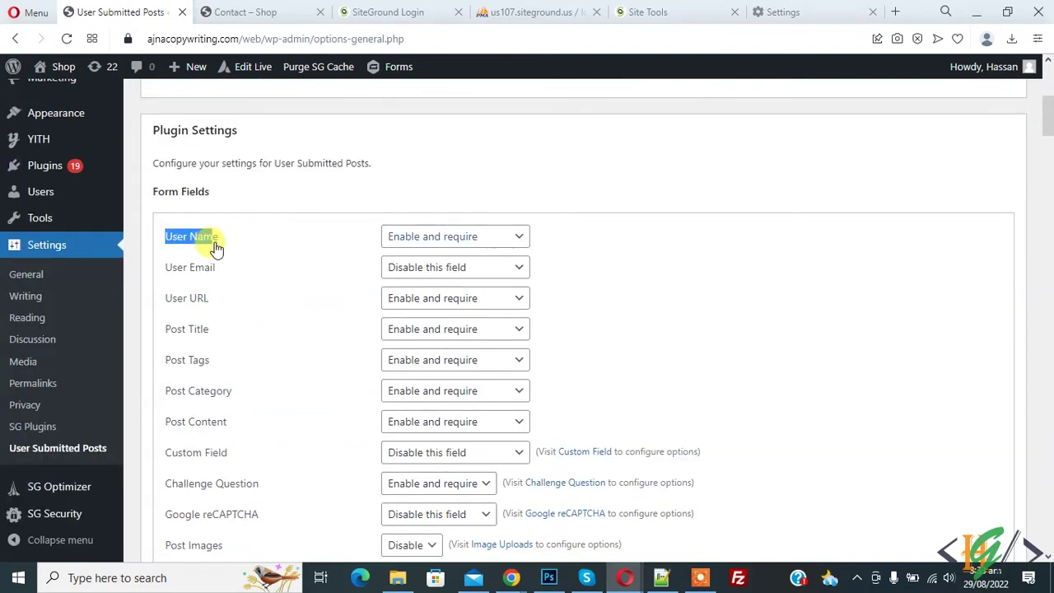
pyautogui.click(418, 241)
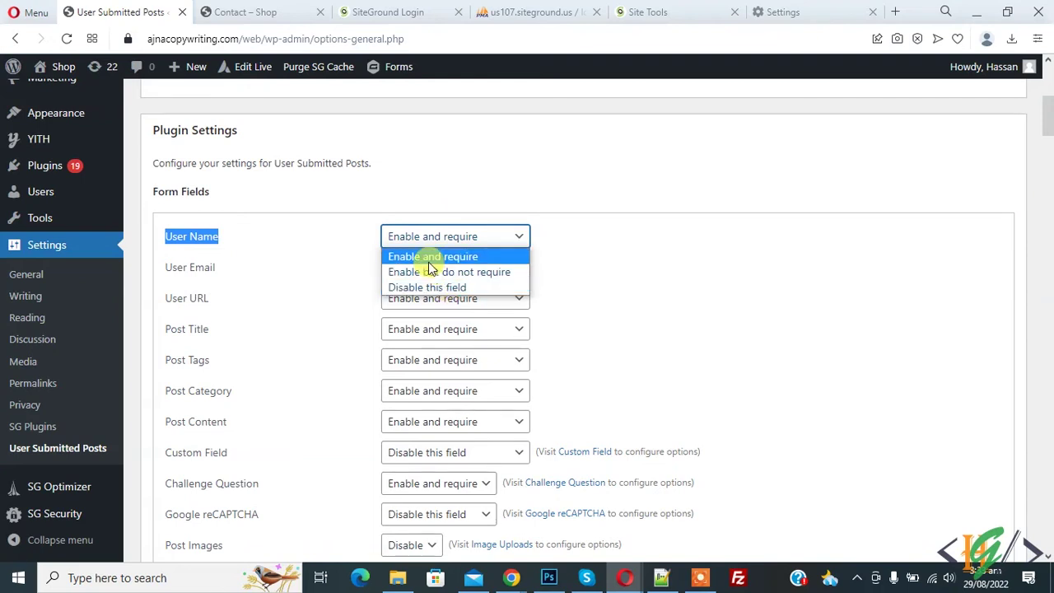
pyautogui.click(428, 256)
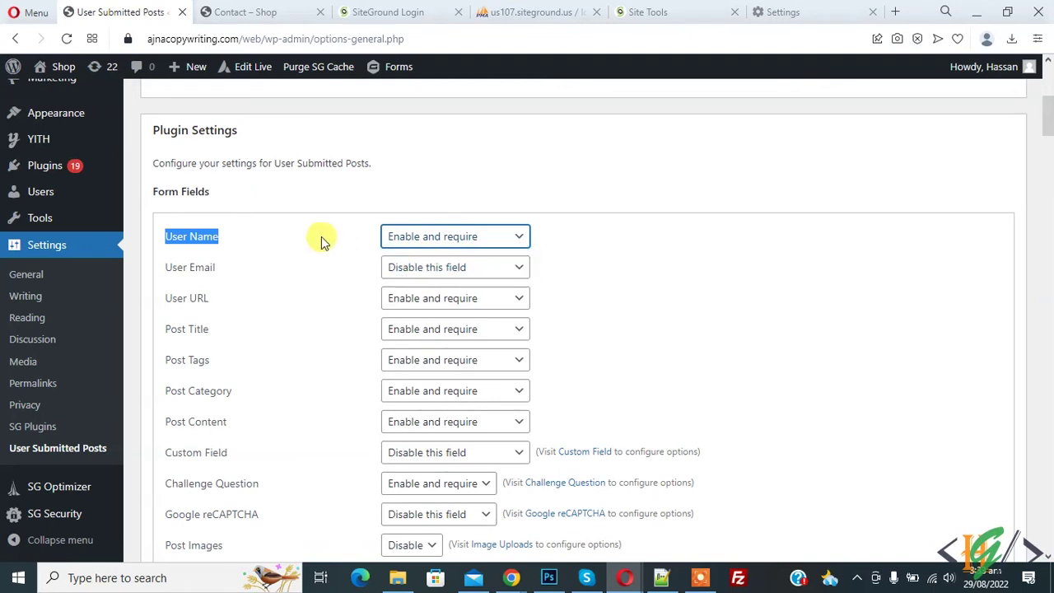
pyautogui.click(313, 242)
pyautogui.click(428, 270)
pyautogui.click(436, 287)
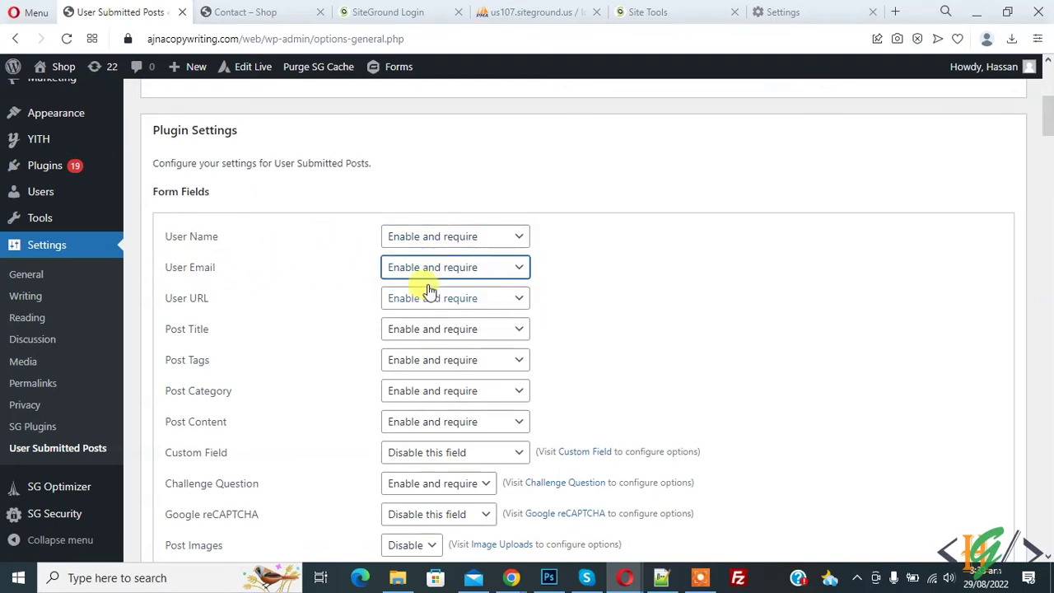
pyautogui.click(327, 257)
pyautogui.scroll(-1, 247, 238)
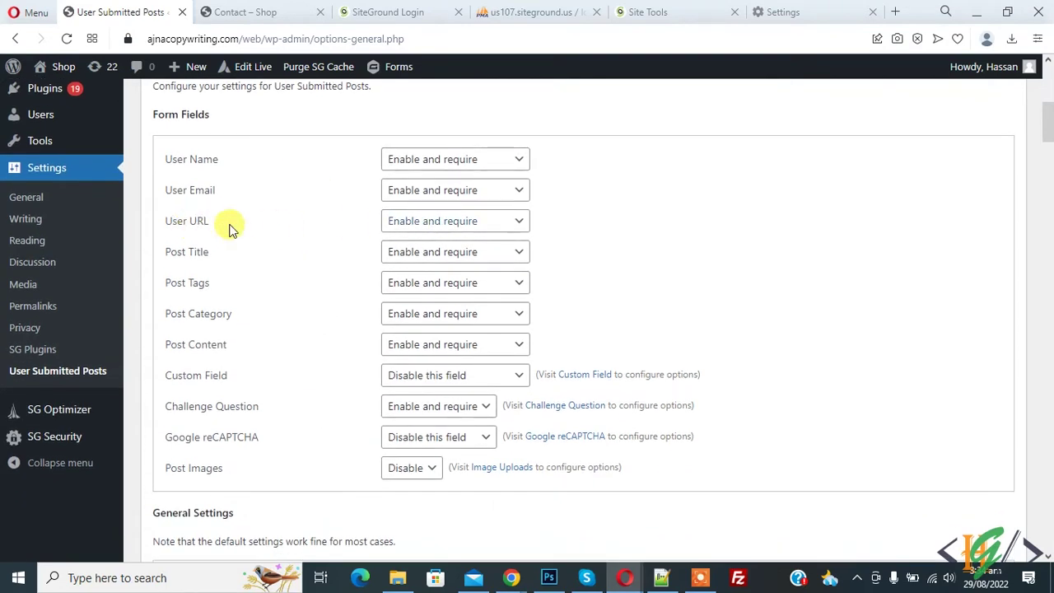
pyautogui.click(401, 220)
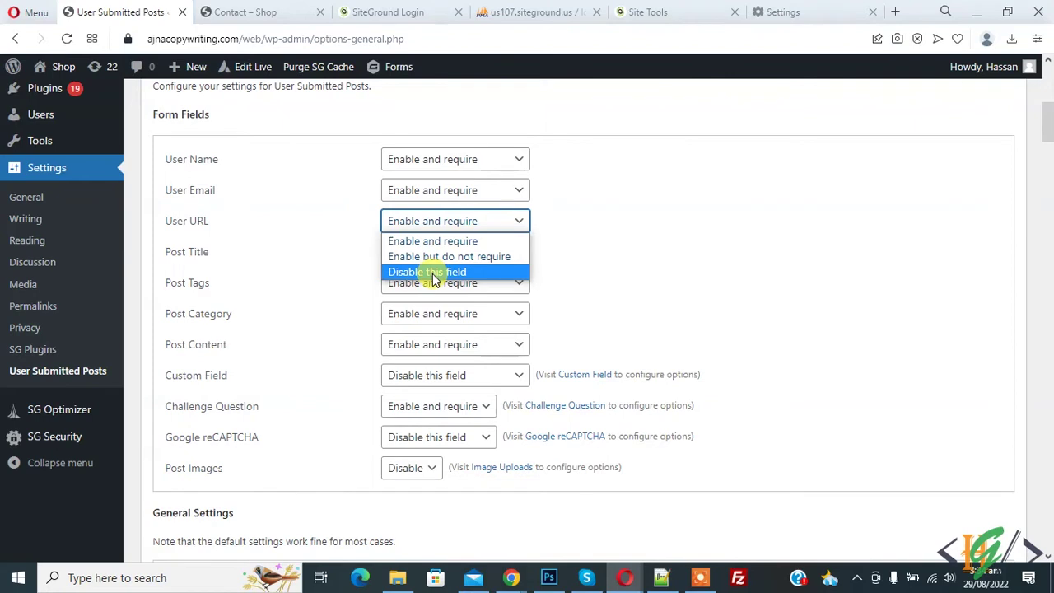
pyautogui.click(325, 220)
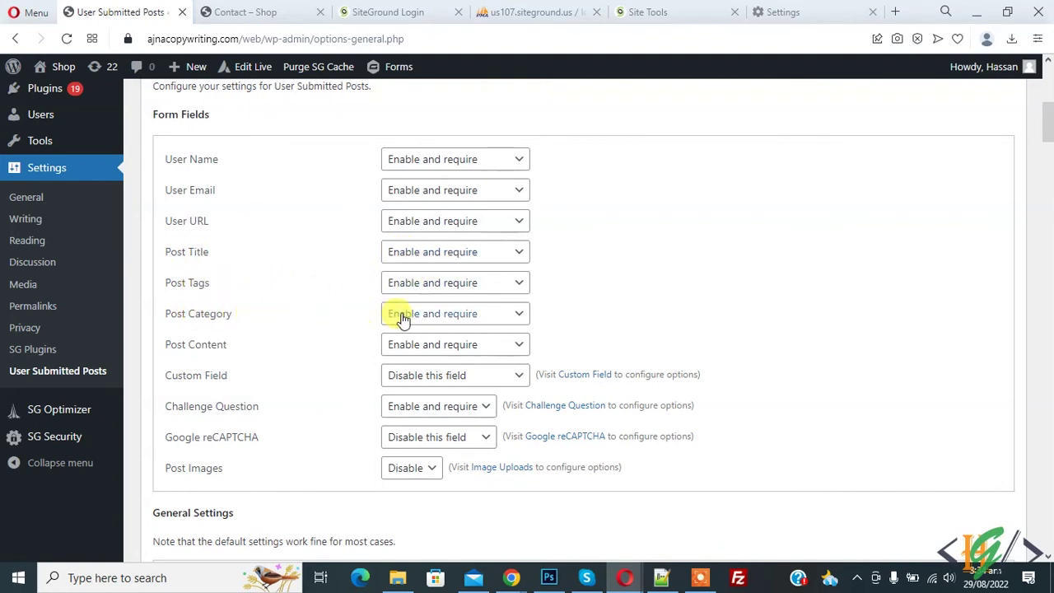
# Leave Custom Field and Google reCAPTCHA disabled and set Post Images to Enable.
pyautogui.moveTo(170, 345); pyautogui.dragTo(251, 347)
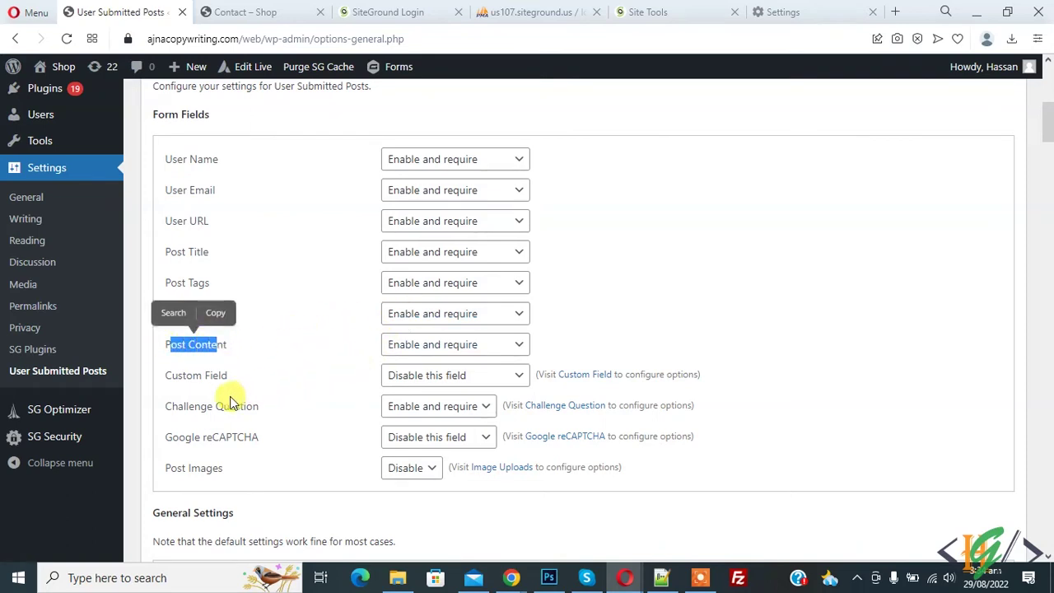
pyautogui.click(206, 386)
pyautogui.click(432, 383)
pyautogui.click(429, 381)
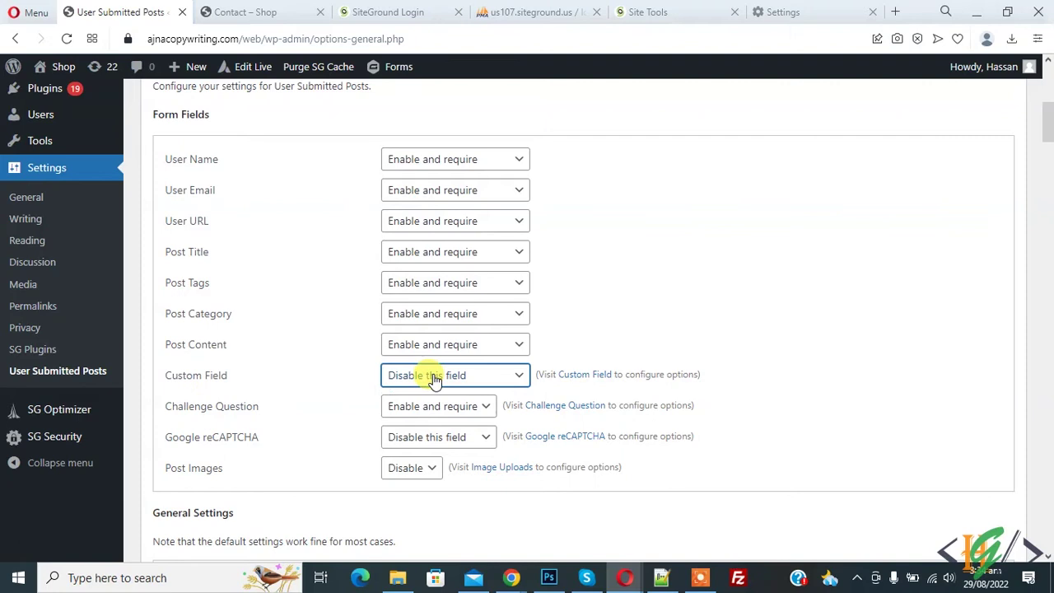
pyautogui.scroll(-1, 247, 376)
pyautogui.moveTo(167, 376); pyautogui.dragTo(237, 370)
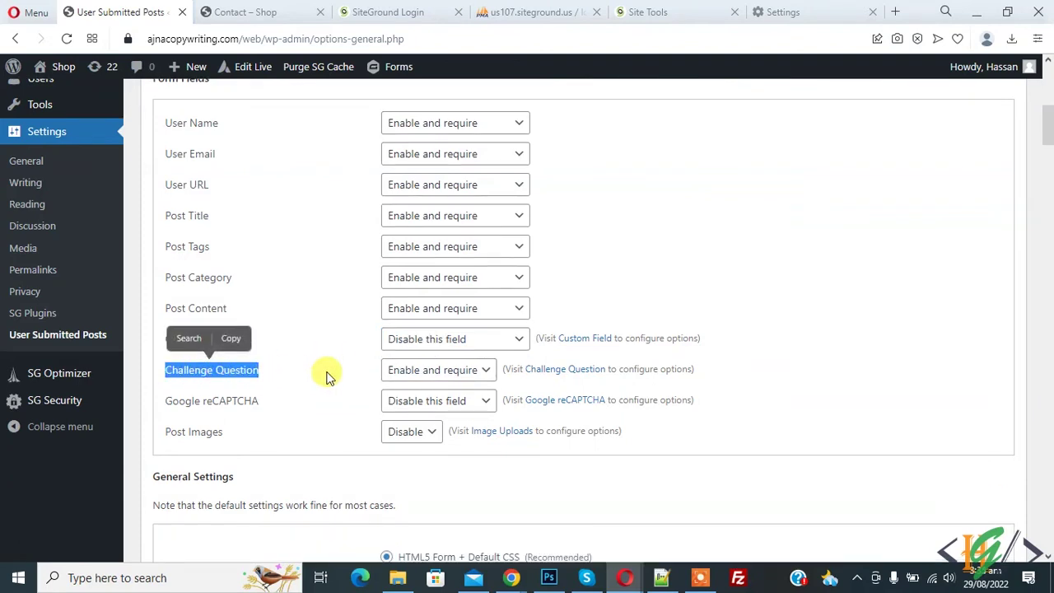
pyautogui.click(356, 378)
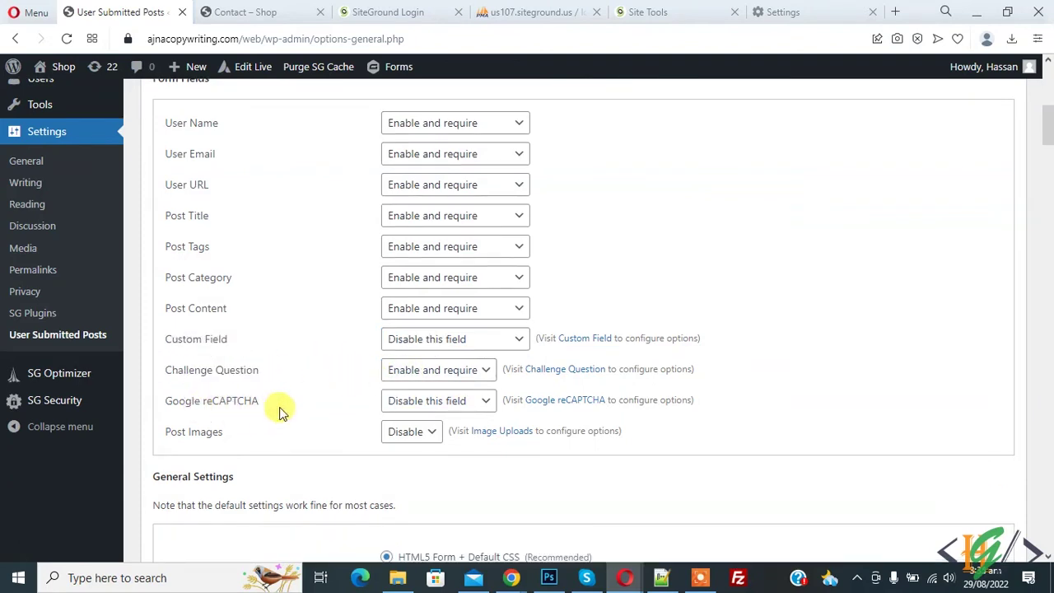
pyautogui.click(434, 409)
pyautogui.click(431, 402)
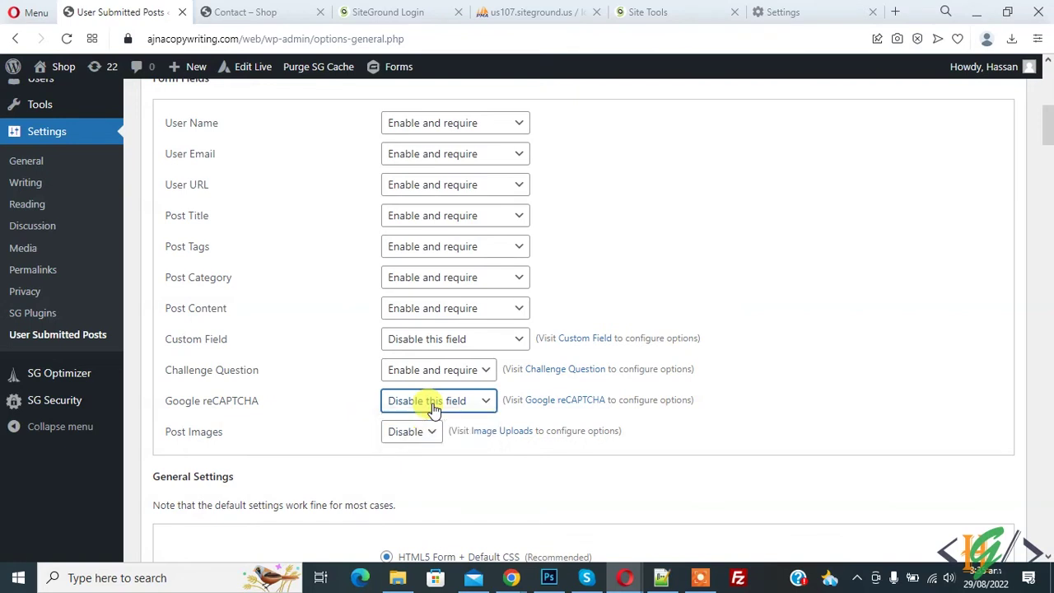
pyautogui.click(404, 432)
pyautogui.click(414, 453)
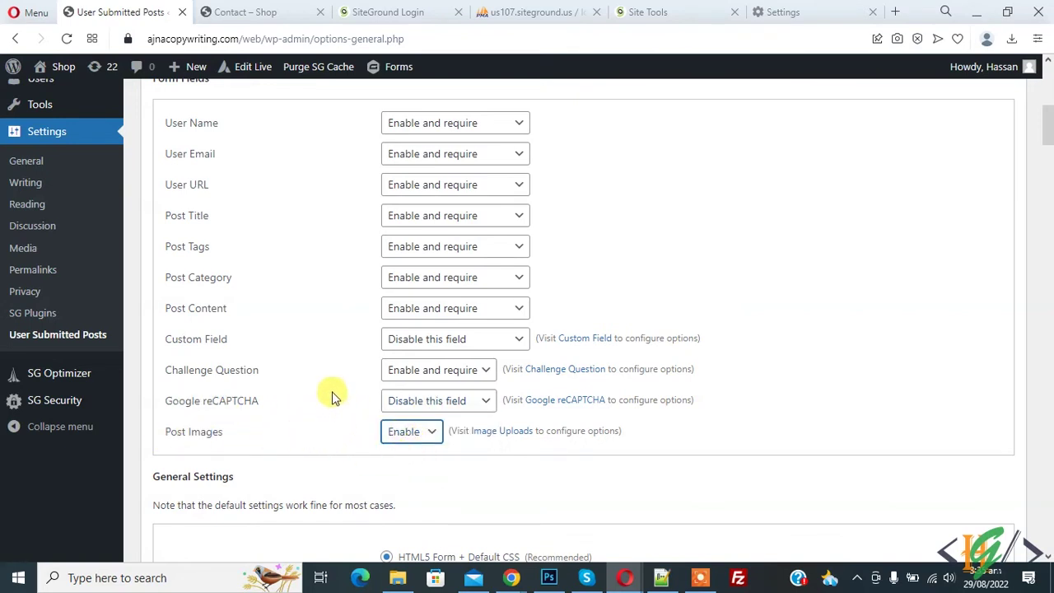
pyautogui.scroll(-3, 333, 345)
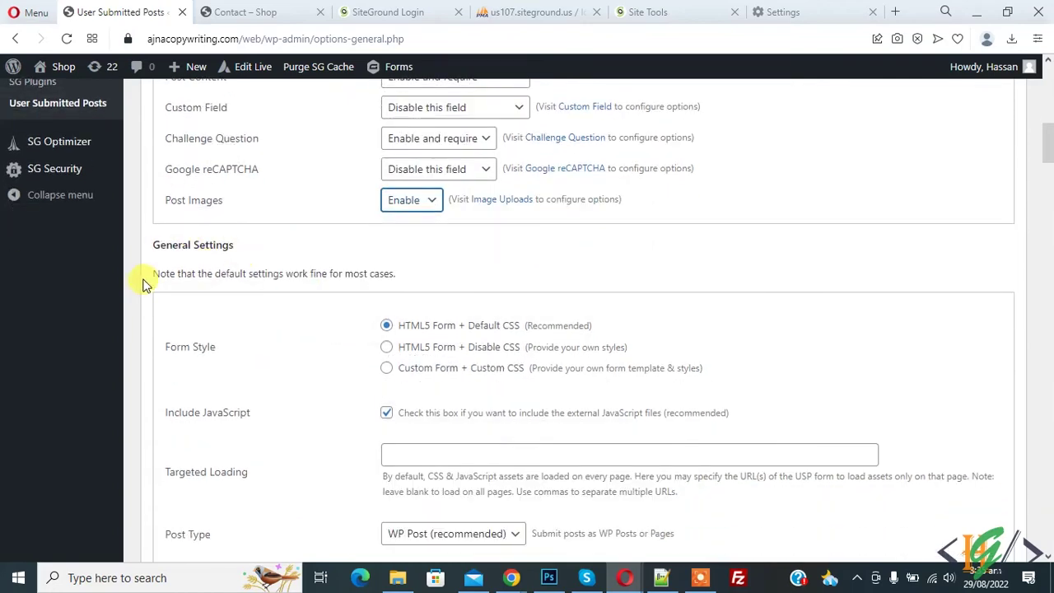
# Keep Post Type as WP Posts and Post Status as Pending.
pyautogui.moveTo(150, 275); pyautogui.dragTo(394, 273)
pyautogui.click(374, 274)
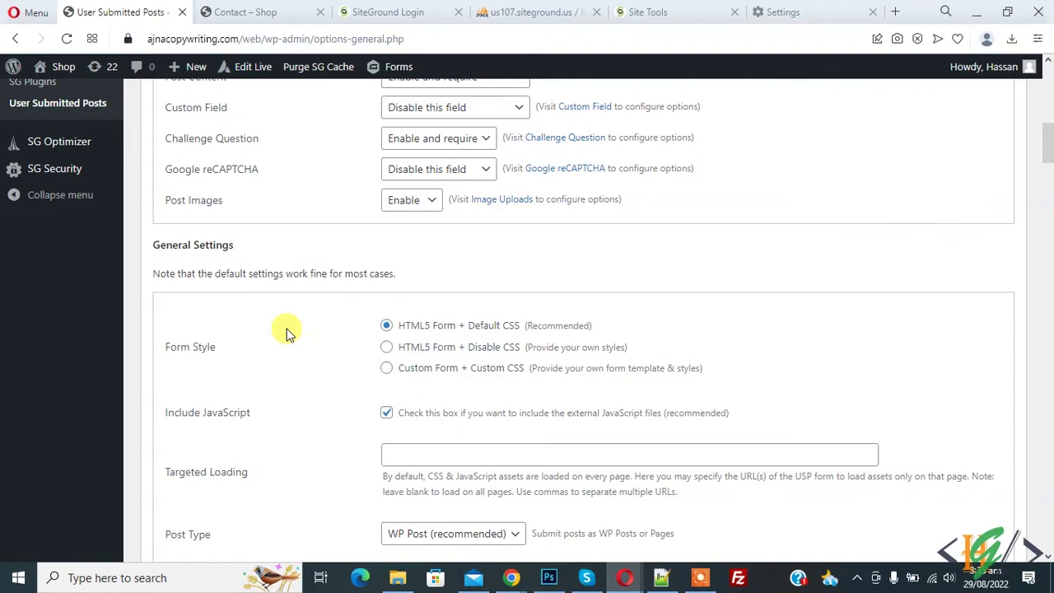
pyautogui.scroll(-1, 238, 309)
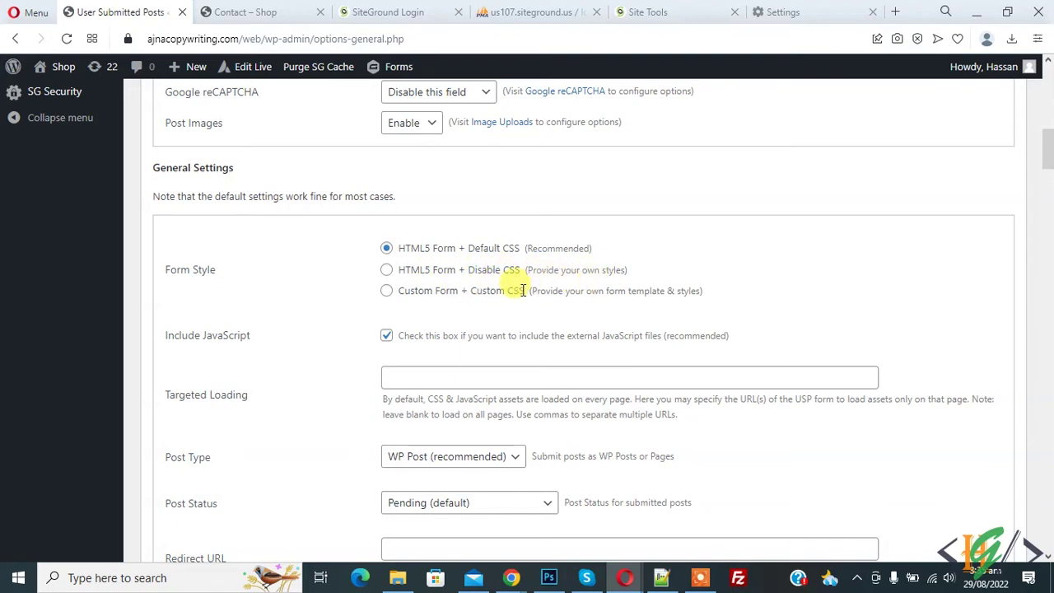
pyautogui.scroll(-1, 340, 301)
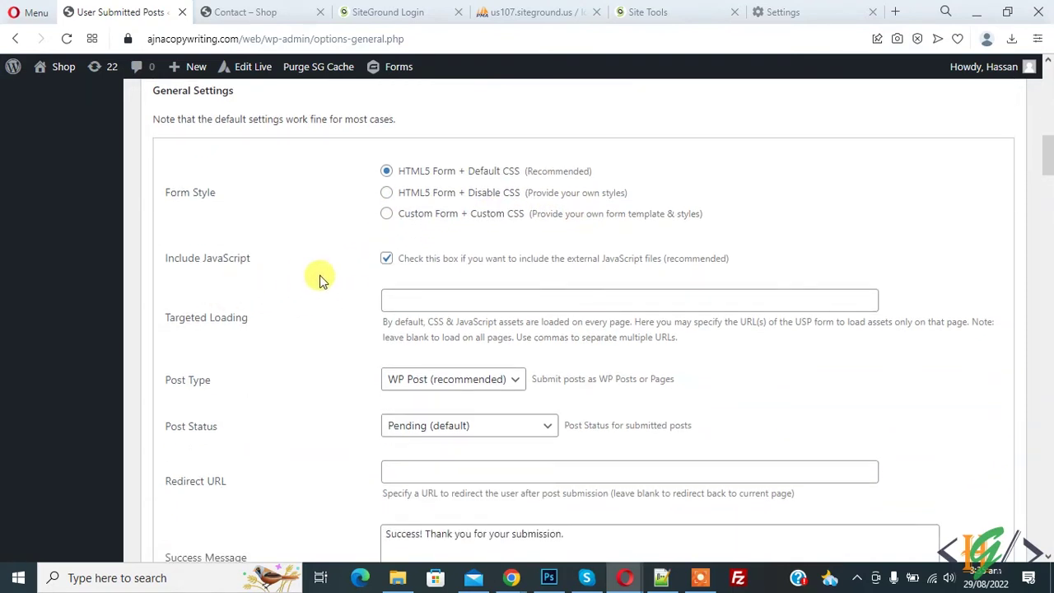
pyautogui.scroll(-1, 320, 278)
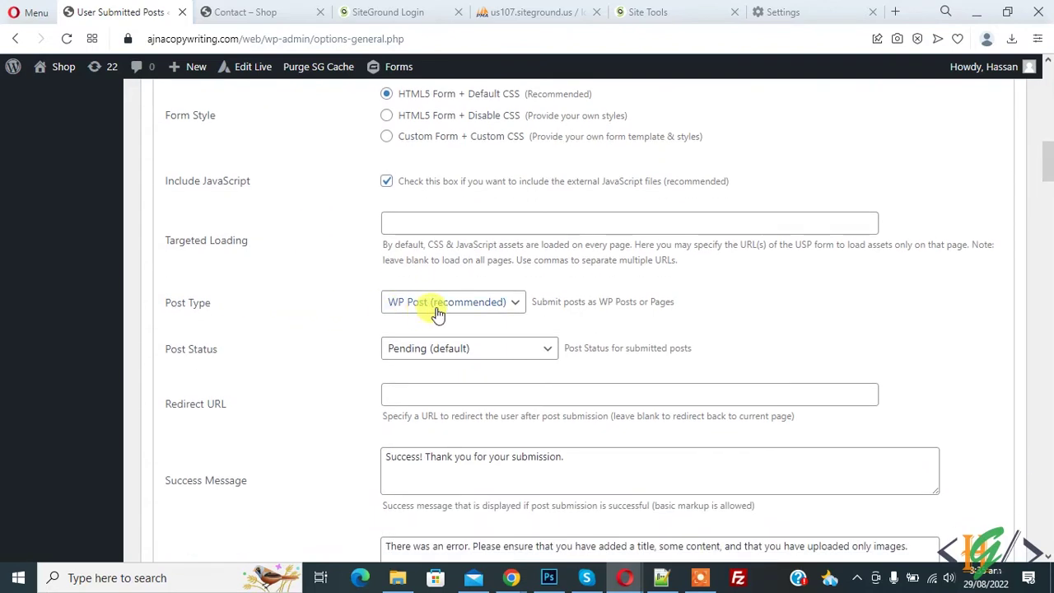
pyautogui.click(438, 311)
pyautogui.click(436, 324)
pyautogui.moveTo(167, 354); pyautogui.dragTo(272, 357)
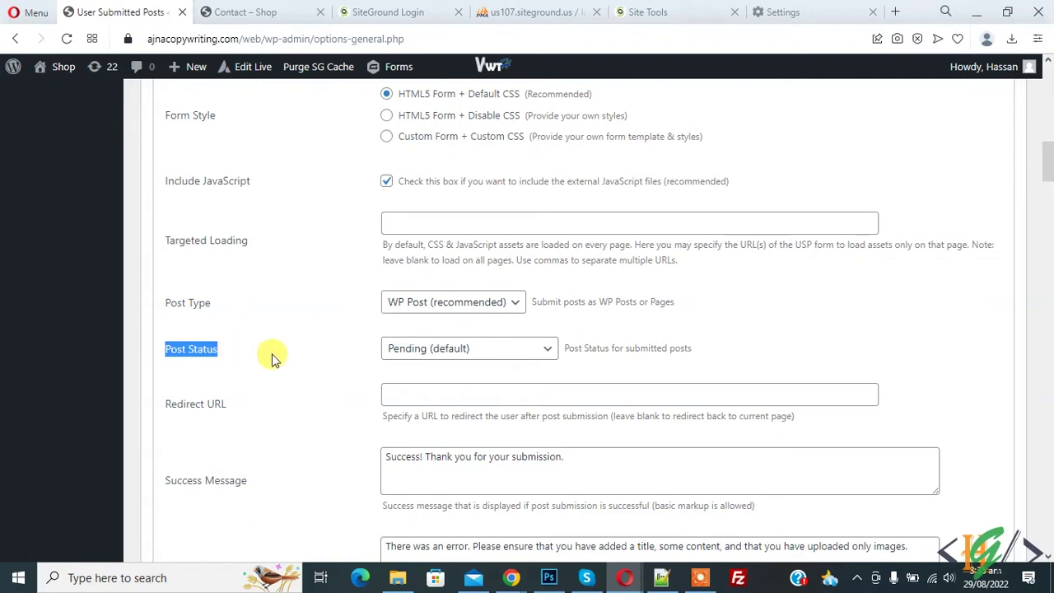
pyautogui.click(437, 348)
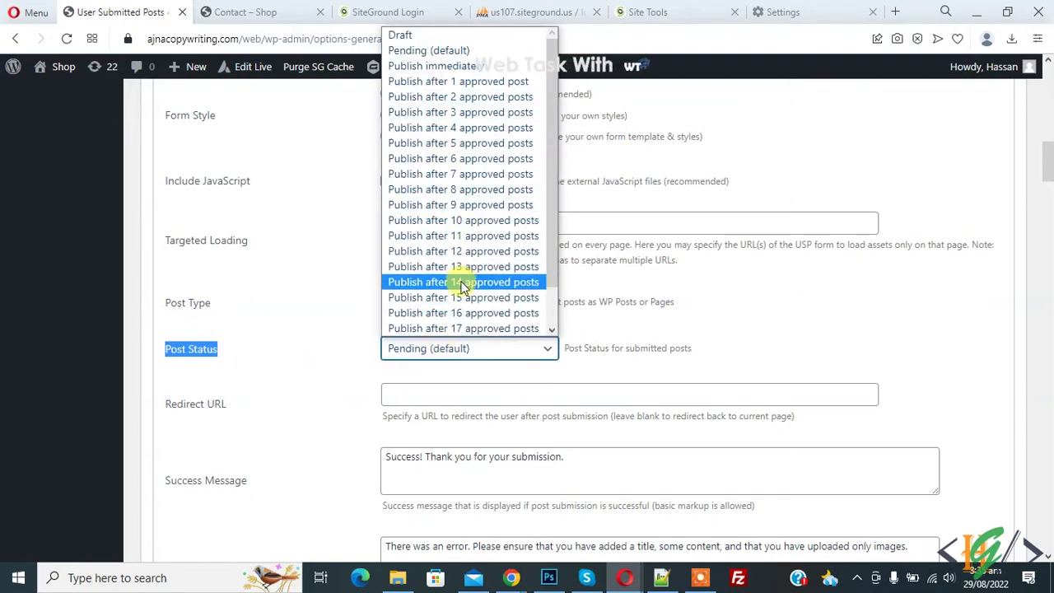
pyautogui.click(432, 53)
# Review the Privacy settings, including Disable IP Tracking, and the Categories & Tags options.
pyautogui.scroll(-1, 329, 345)
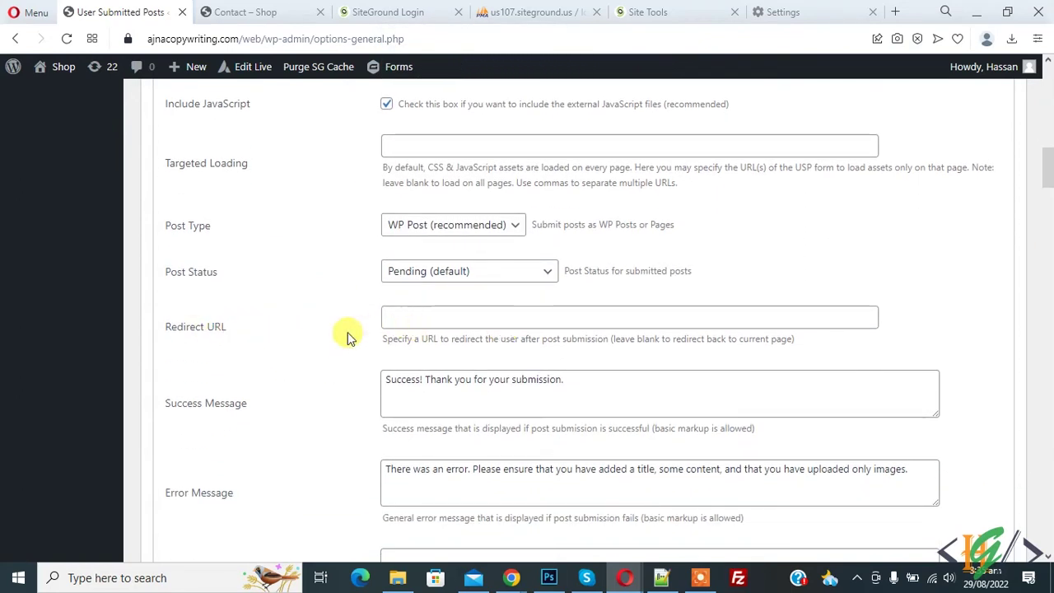
pyautogui.scroll(-1, 365, 337)
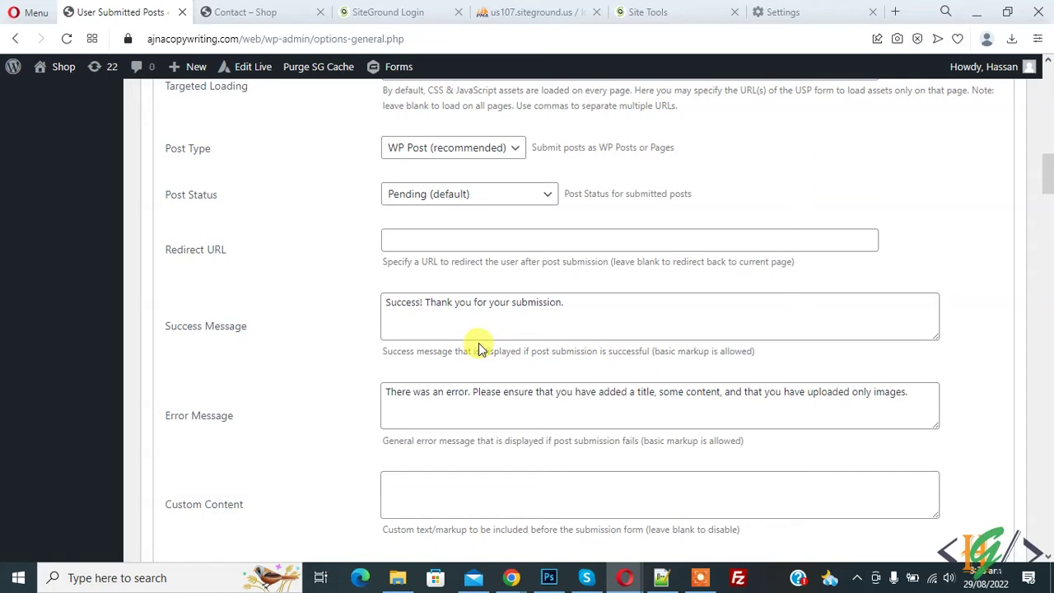
pyautogui.scroll(-3, 480, 346)
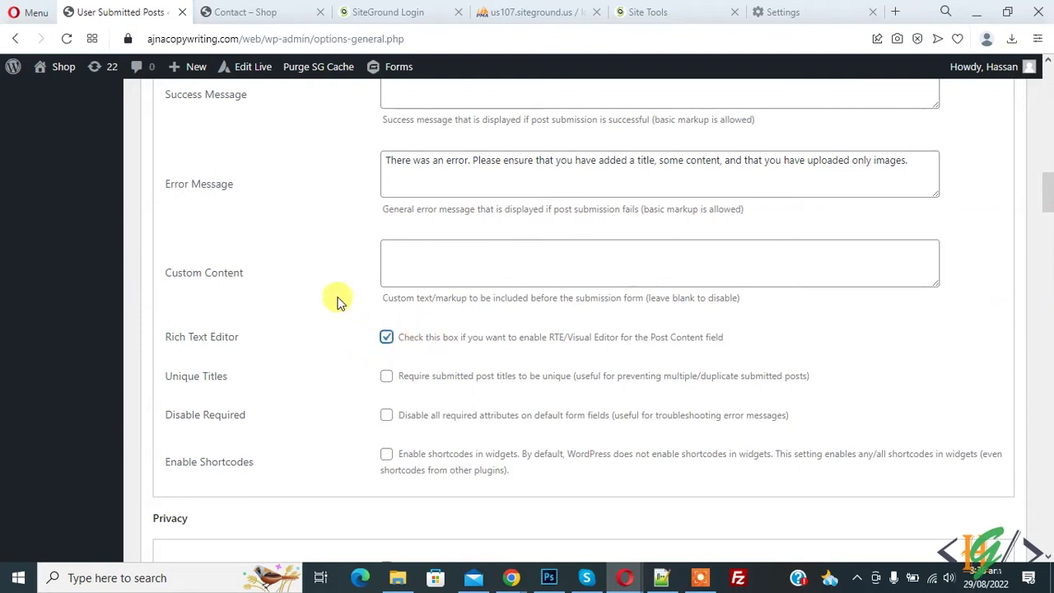
pyautogui.scroll(-1, 360, 318)
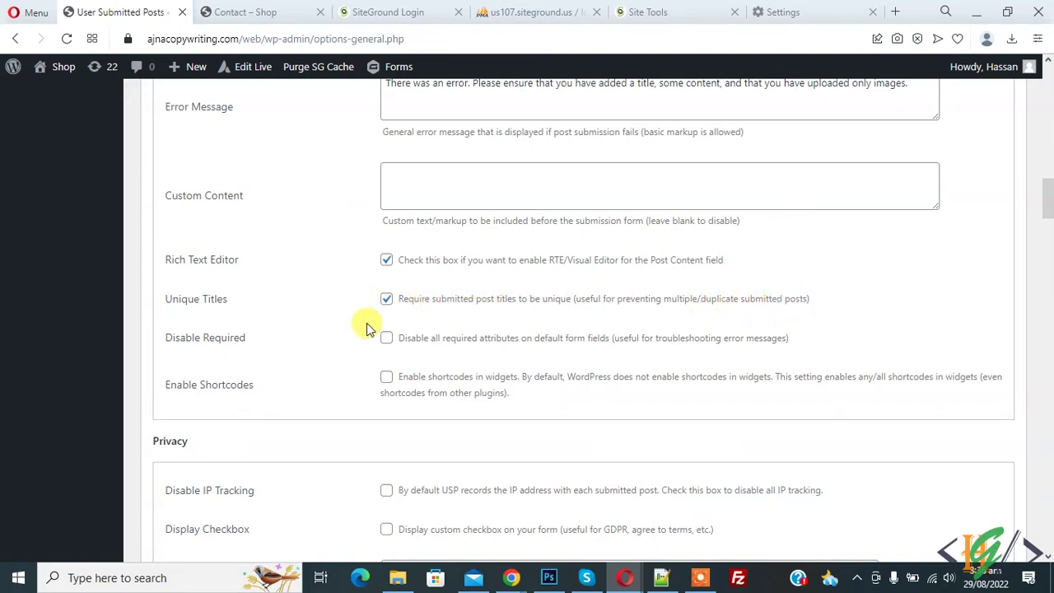
pyautogui.scroll(-2, 343, 310)
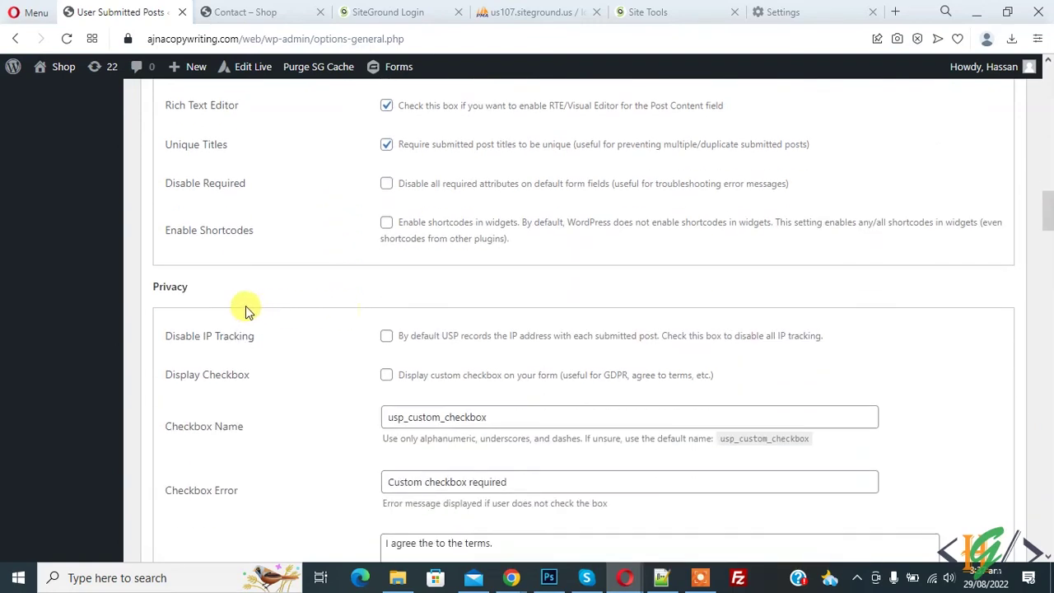
pyautogui.click(183, 286)
pyautogui.moveTo(165, 340); pyautogui.dragTo(251, 344)
pyautogui.moveTo(380, 337); pyautogui.dragTo(745, 339)
pyautogui.click(746, 341)
pyautogui.scroll(-2, 483, 363)
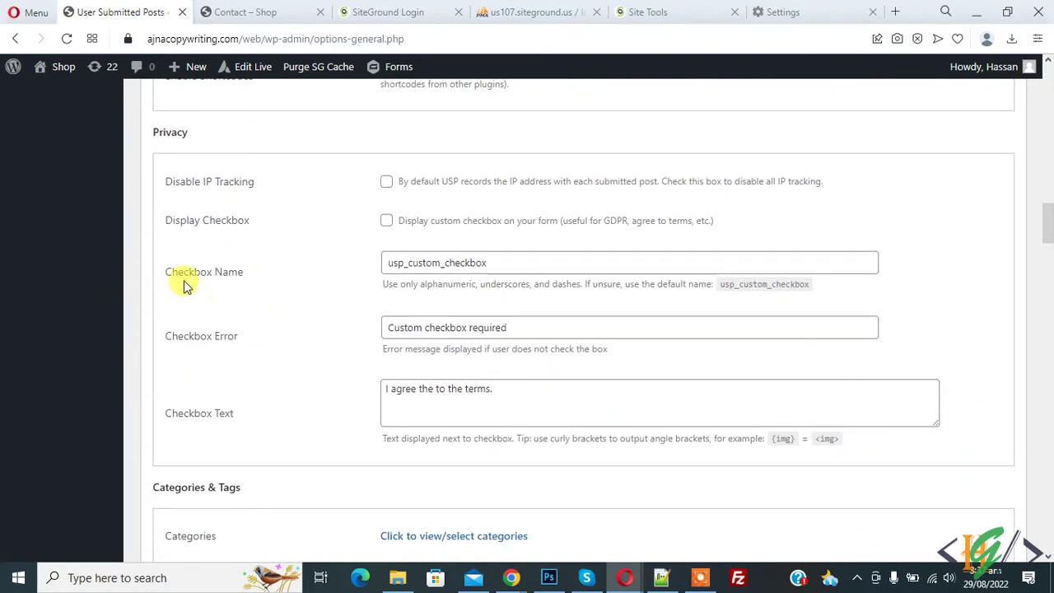
pyautogui.scroll(-3, 271, 336)
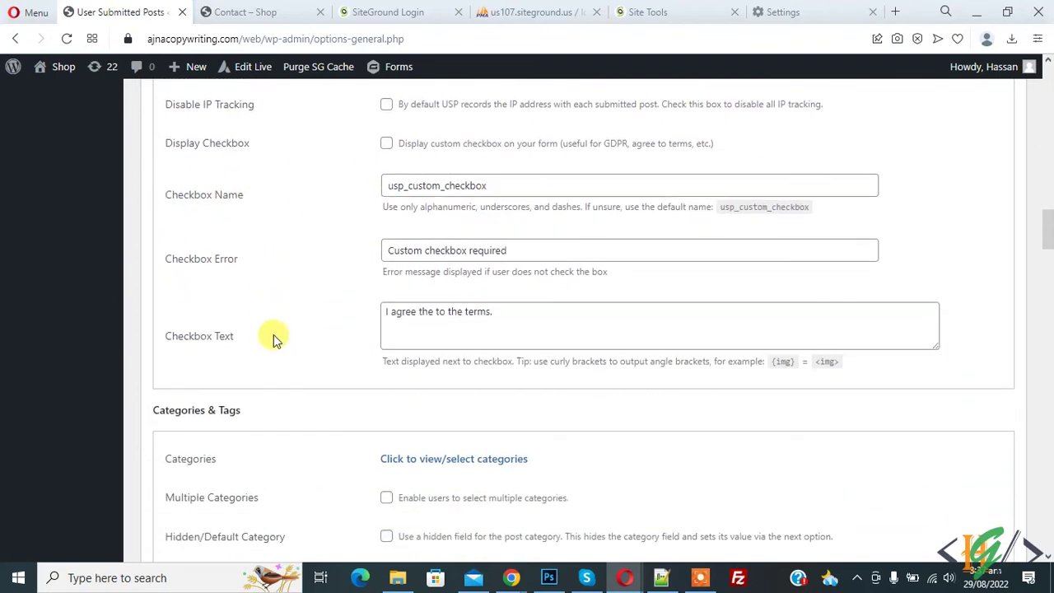
pyautogui.moveTo(153, 257); pyautogui.dragTo(244, 259)
pyautogui.click(247, 260)
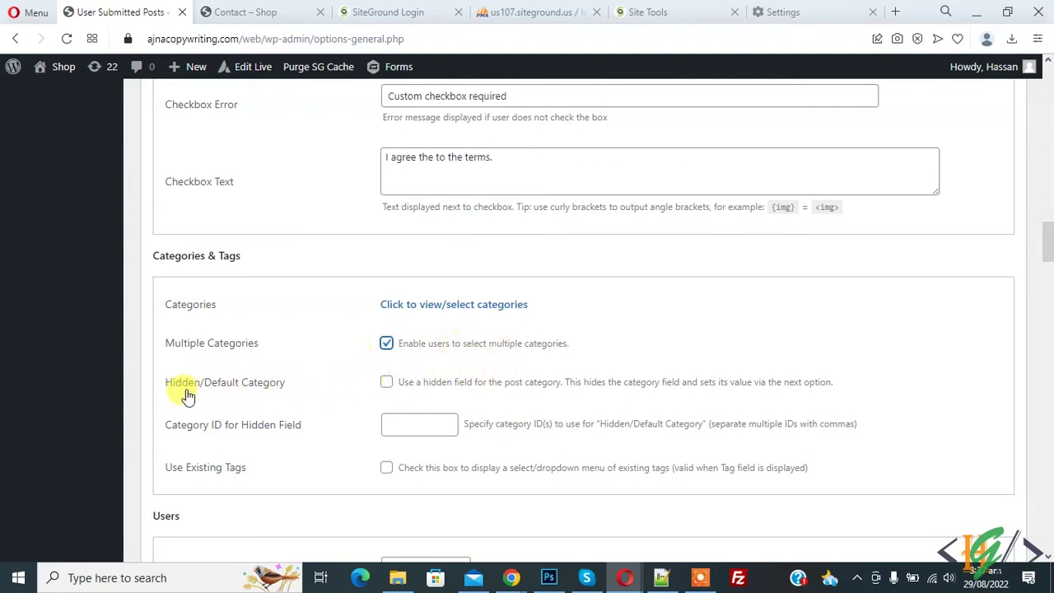
pyautogui.scroll(-2, 357, 390)
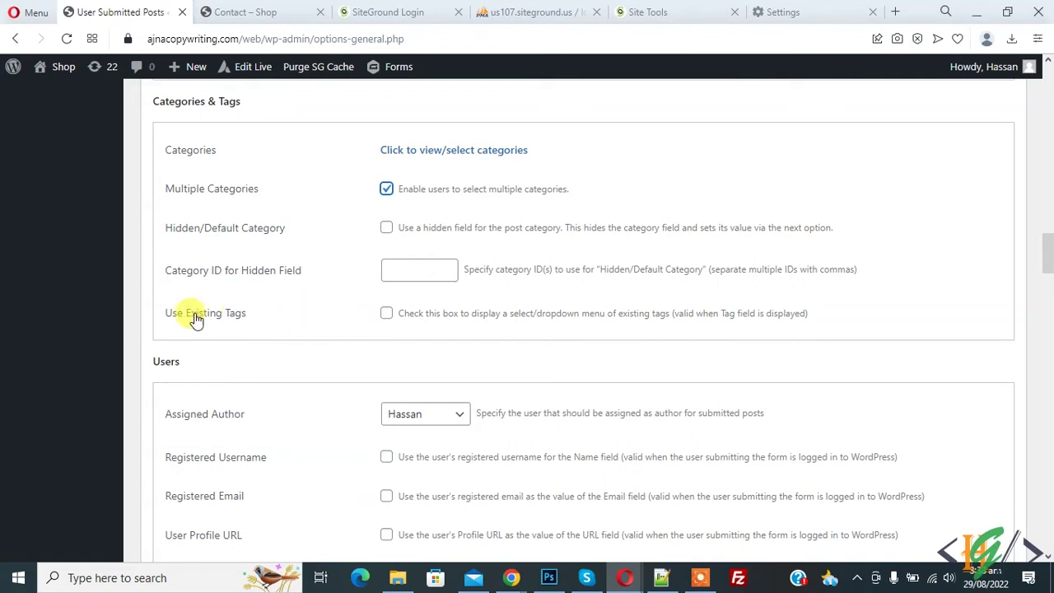
pyautogui.moveTo(165, 317); pyautogui.dragTo(287, 322)
pyautogui.scroll(-1, 272, 317)
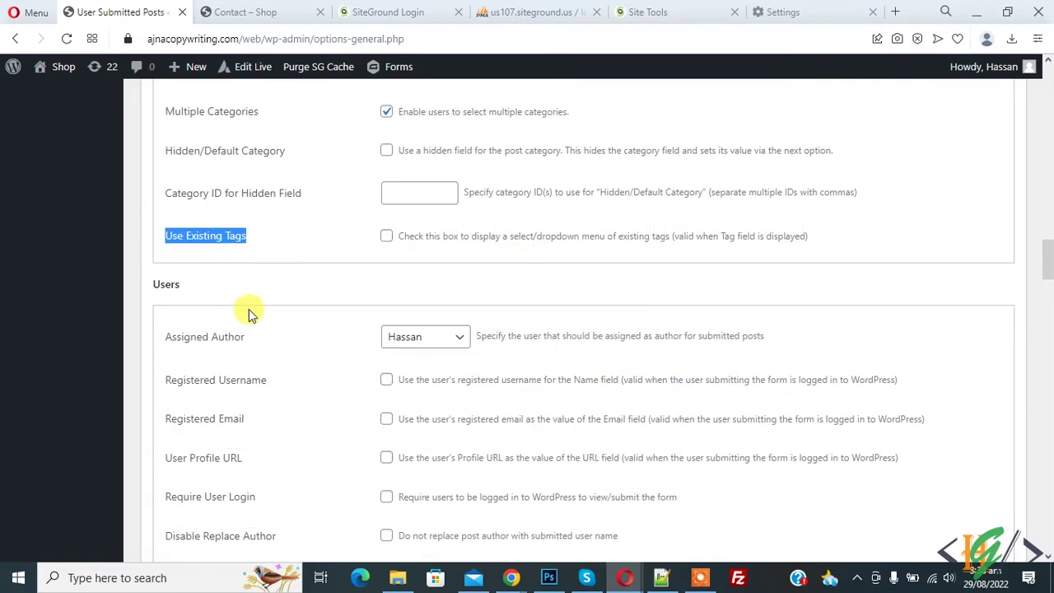
pyautogui.click(165, 282)
pyautogui.moveTo(168, 337); pyautogui.dragTo(241, 339)
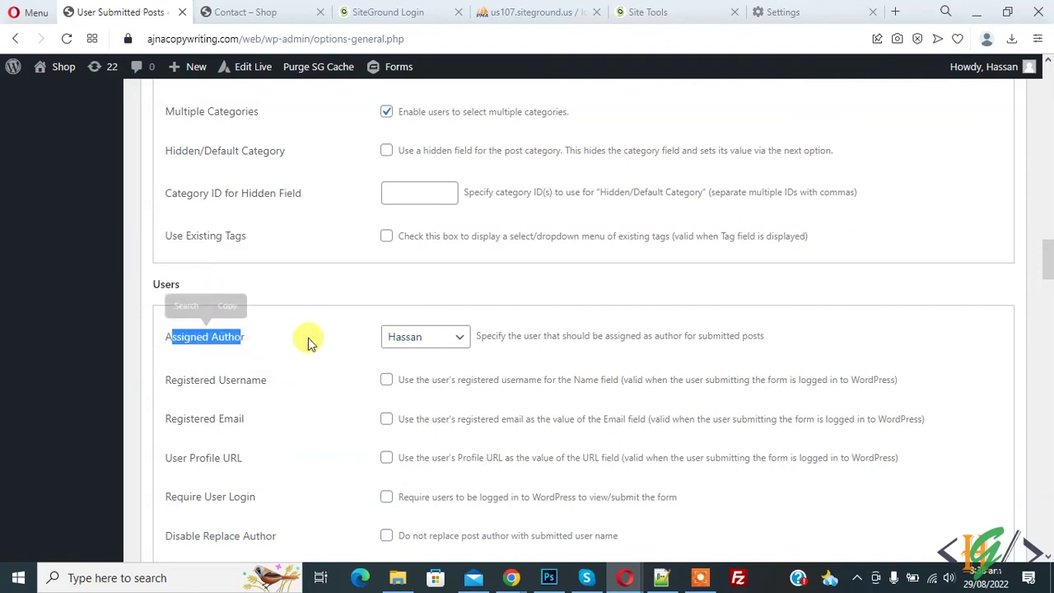
pyautogui.scroll(-1, 330, 321)
pyautogui.click(429, 265)
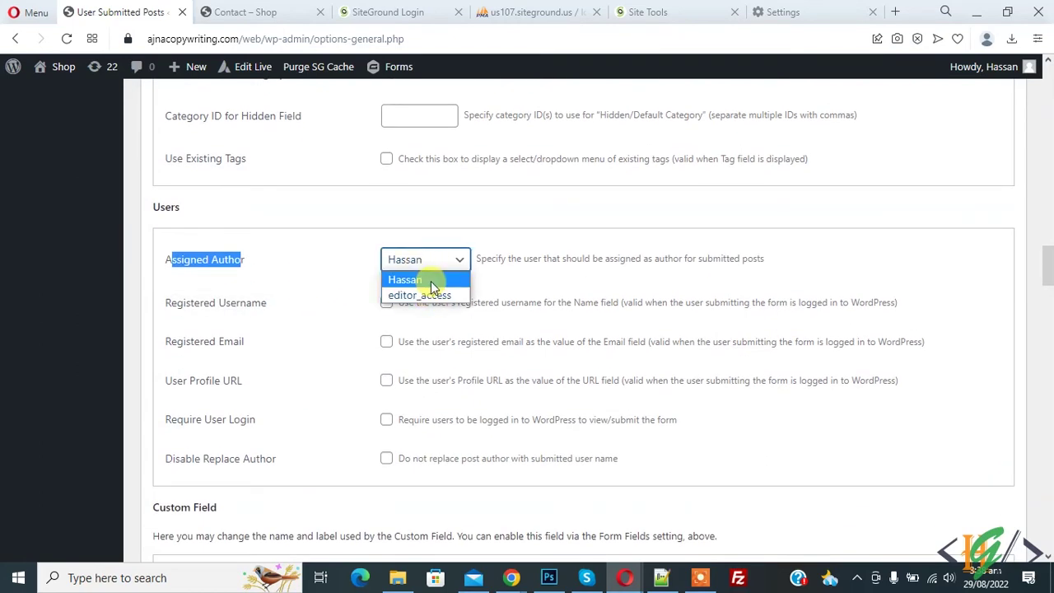
pyautogui.click(496, 273)
pyautogui.moveTo(475, 258); pyautogui.dragTo(727, 259)
pyautogui.click(718, 252)
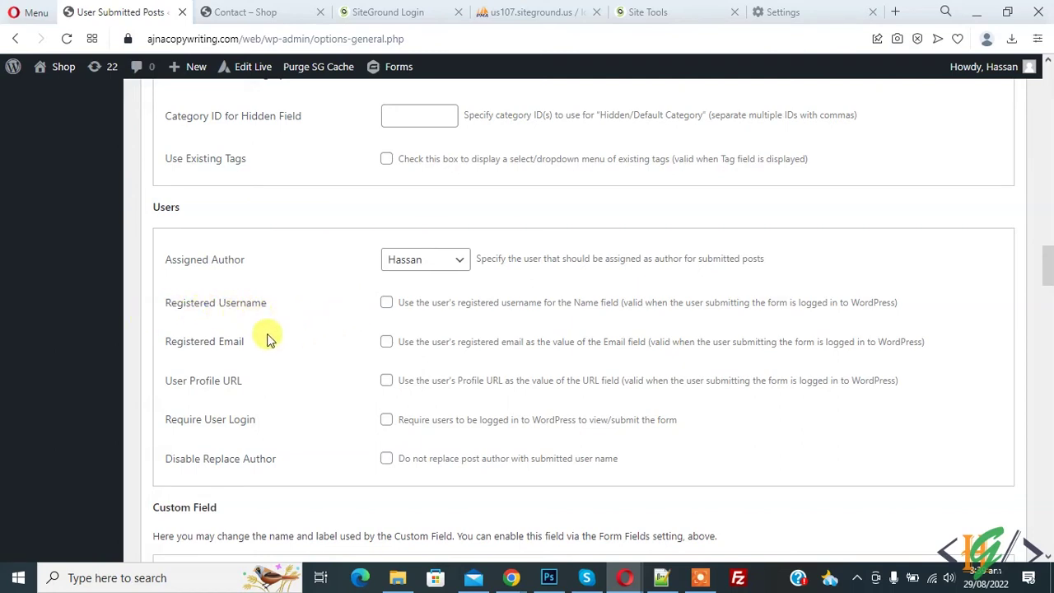
pyautogui.click(386, 422)
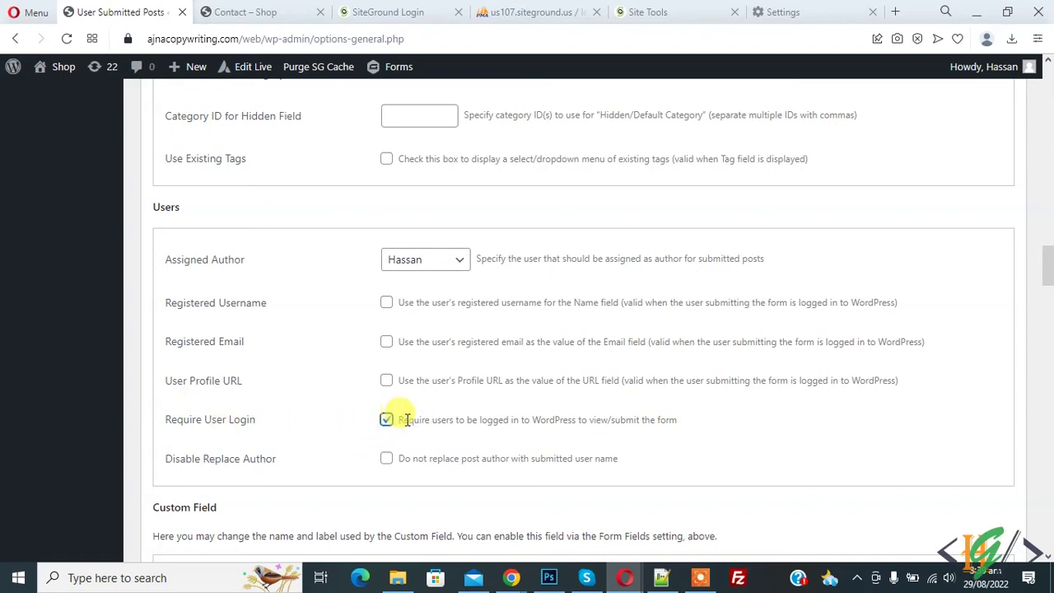
pyautogui.moveTo(503, 421); pyautogui.dragTo(654, 423)
pyautogui.click(476, 424)
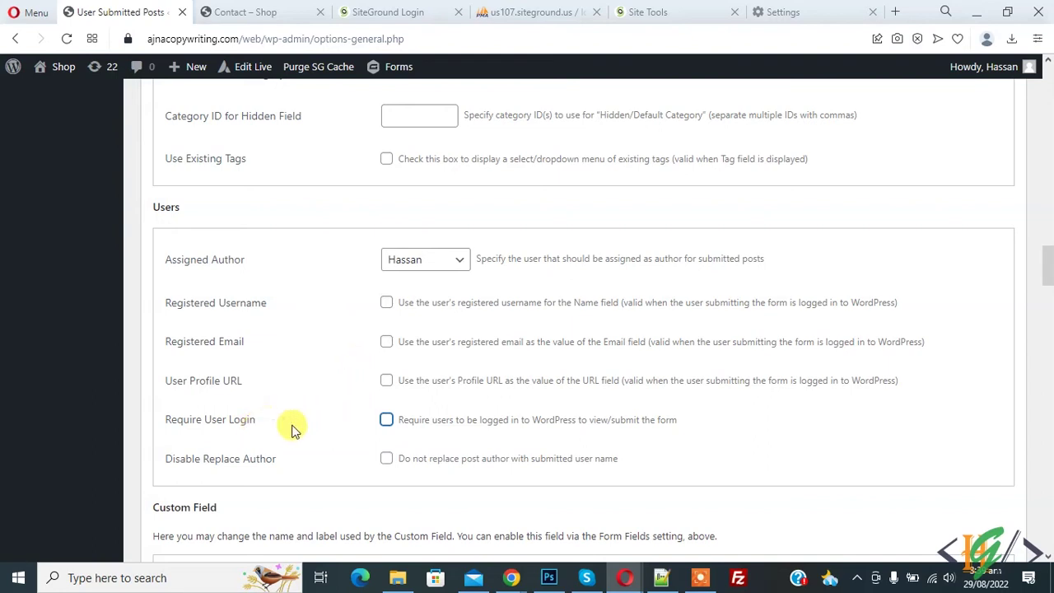
pyautogui.moveTo(386, 425); pyautogui.dragTo(294, 431)
pyautogui.scroll(-1, 343, 370)
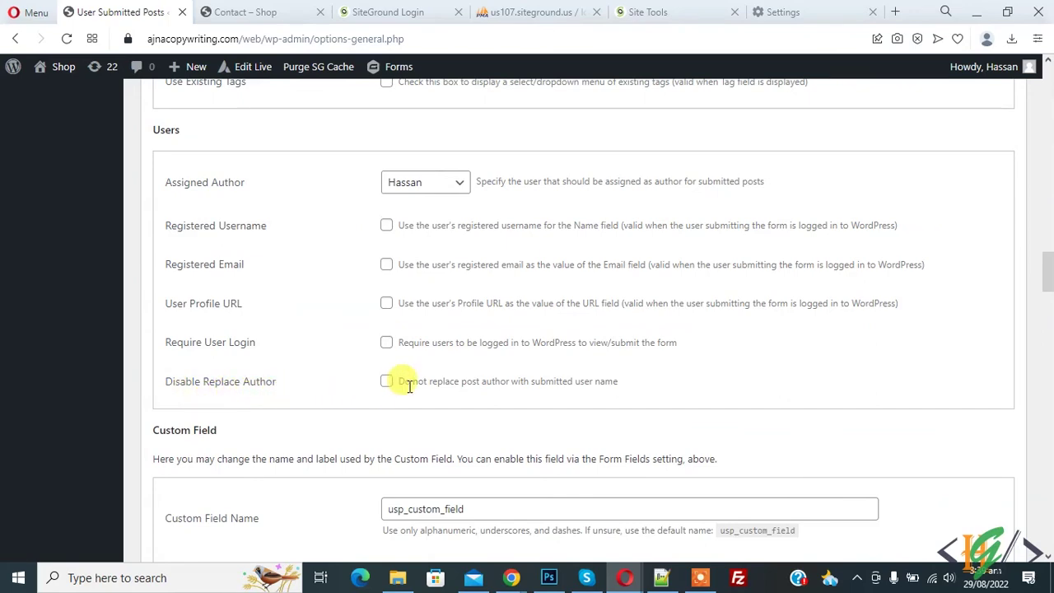
# Tick Featured Image under Image Uploads, leaving no default featured image set.
pyautogui.scroll(-2, 343, 342)
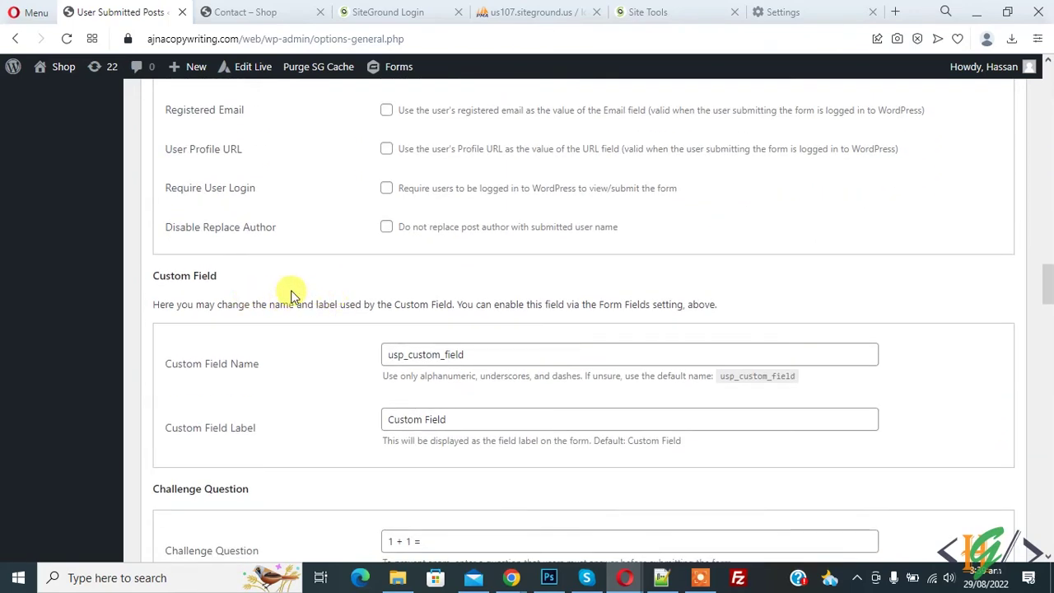
pyautogui.scroll(-4, 289, 295)
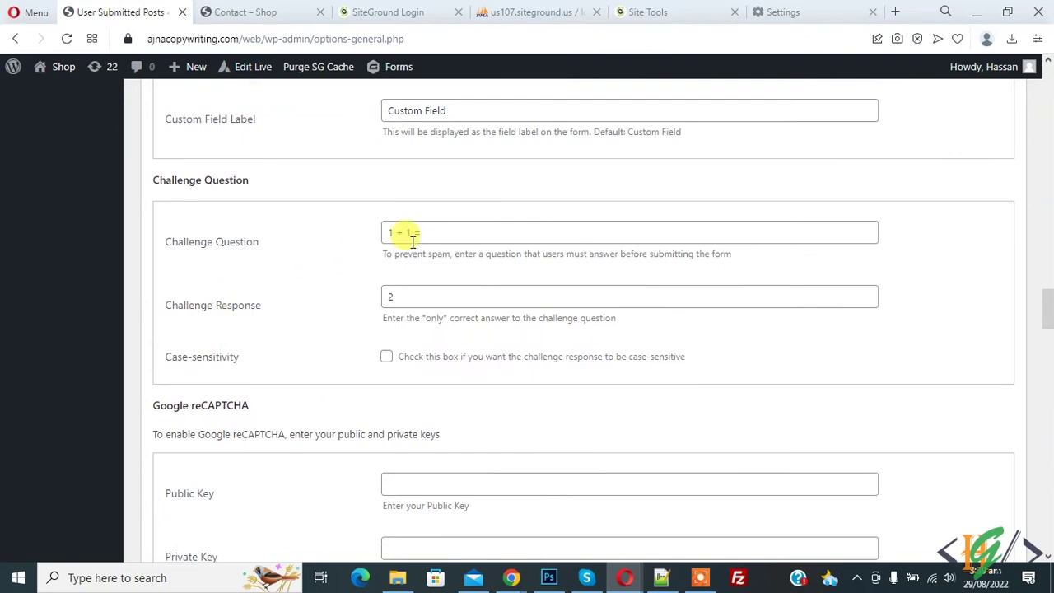
pyautogui.scroll(-1, 391, 268)
pyautogui.scroll(-2, 329, 370)
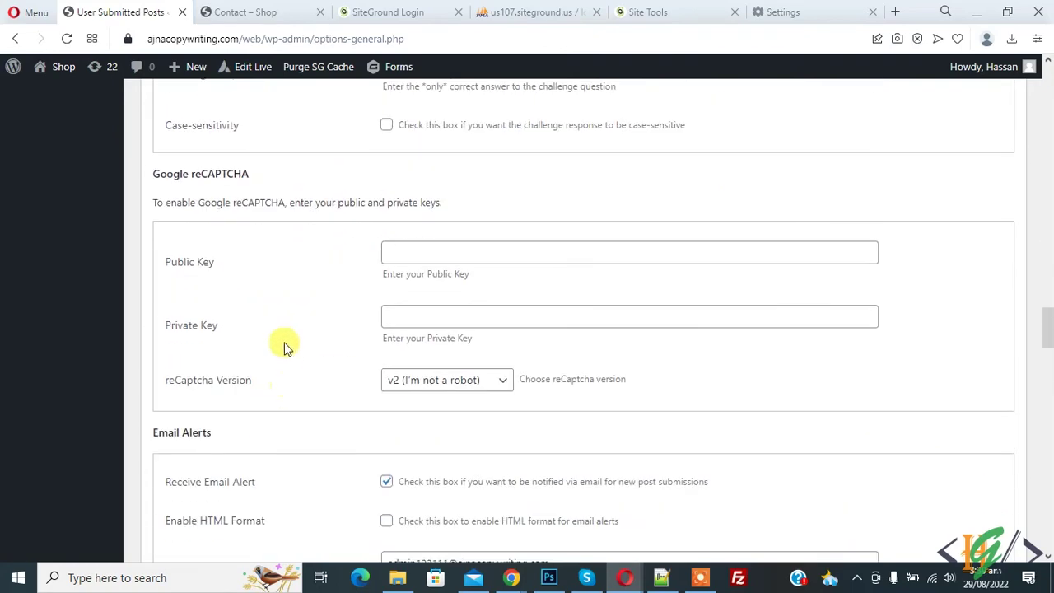
pyautogui.scroll(-1, 305, 284)
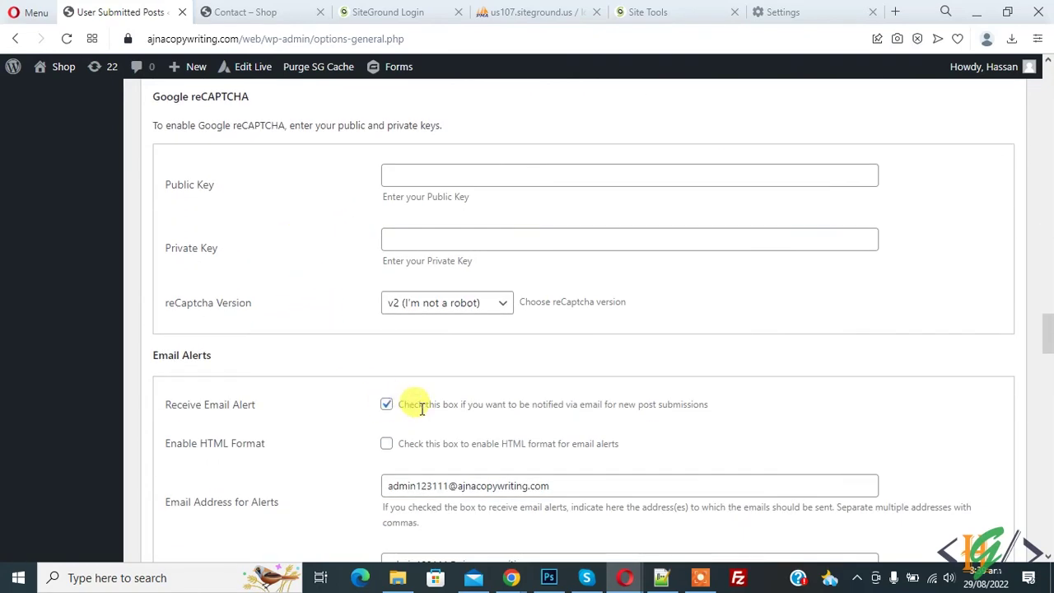
pyautogui.scroll(-4, 412, 404)
pyautogui.scroll(-5, 426, 378)
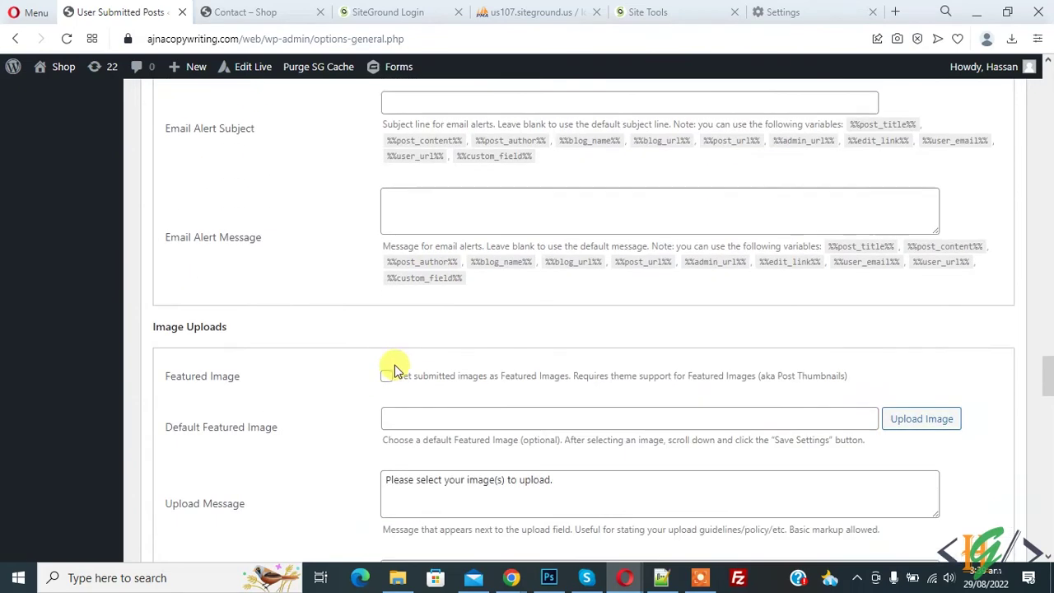
pyautogui.moveTo(152, 173); pyautogui.dragTo(224, 176)
pyautogui.moveTo(165, 223); pyautogui.dragTo(255, 226)
pyautogui.click(386, 222)
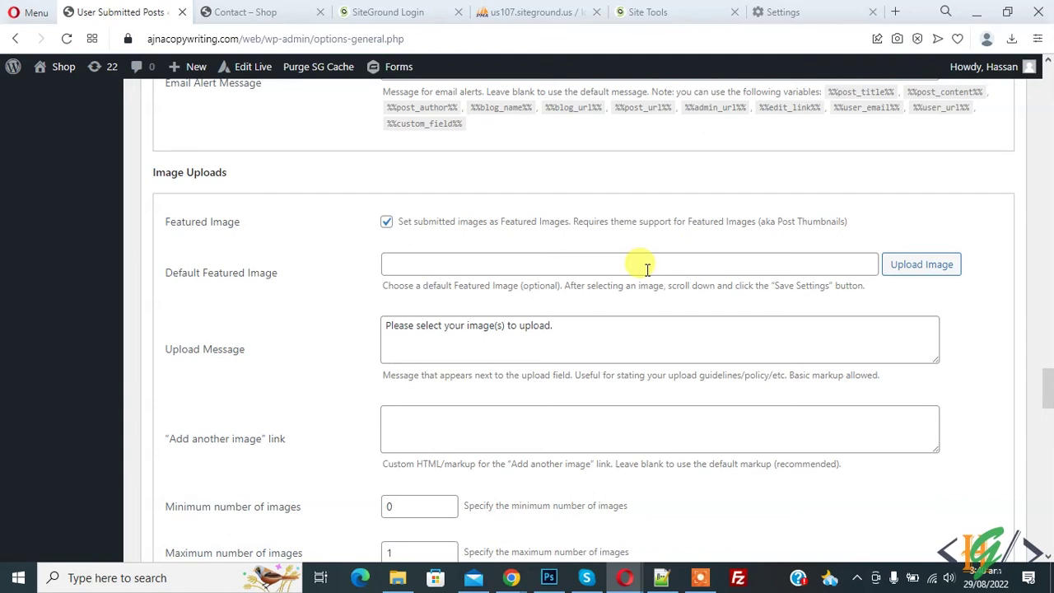
pyautogui.scroll(-1, 646, 270)
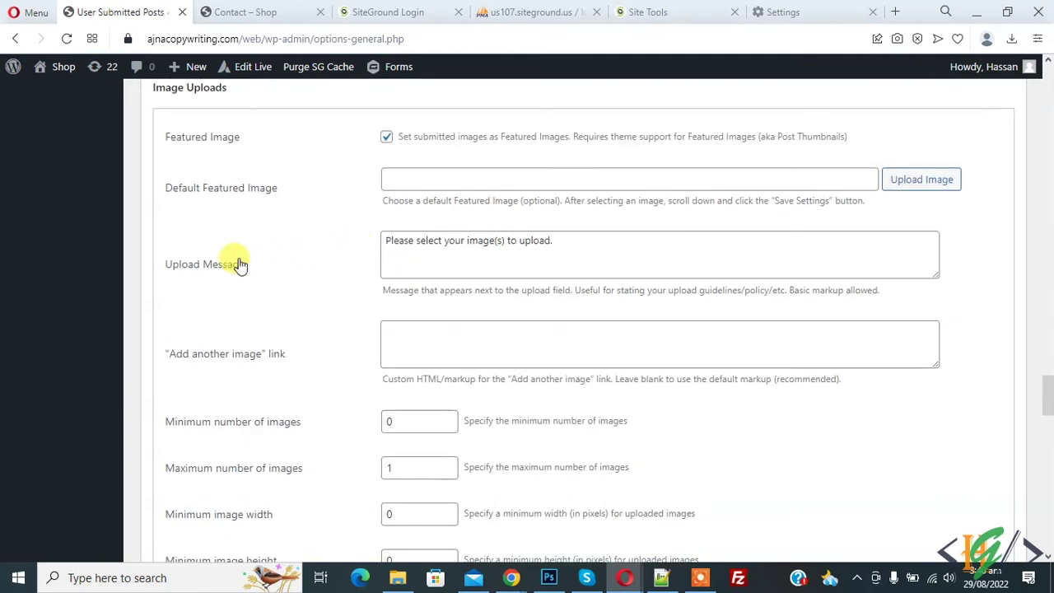
pyautogui.moveTo(165, 264); pyautogui.dragTo(272, 265)
pyautogui.click(458, 251)
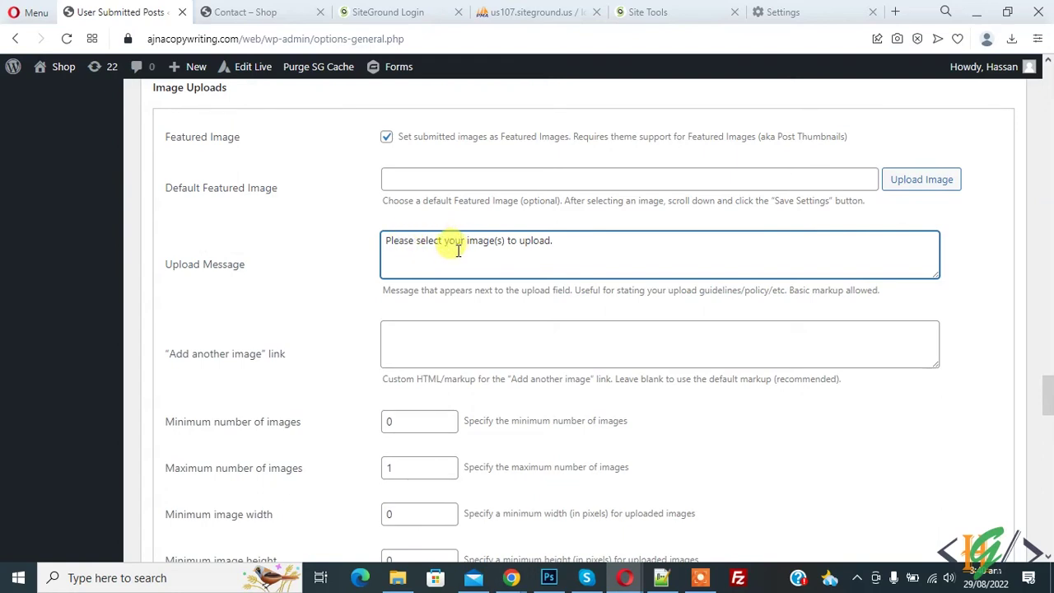
pyautogui.scroll(-1, 247, 313)
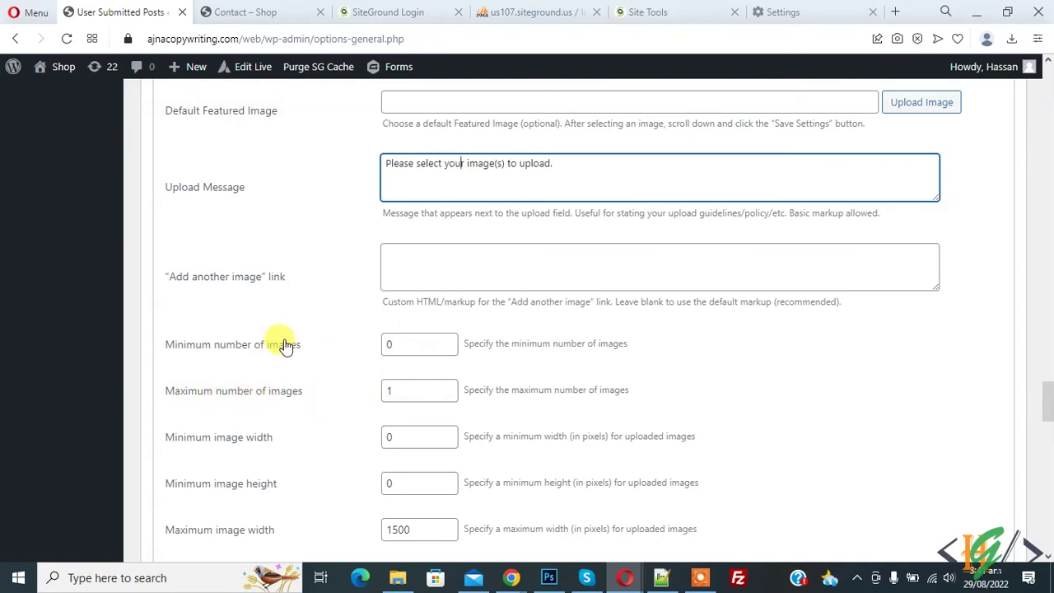
pyautogui.scroll(-1, 325, 324)
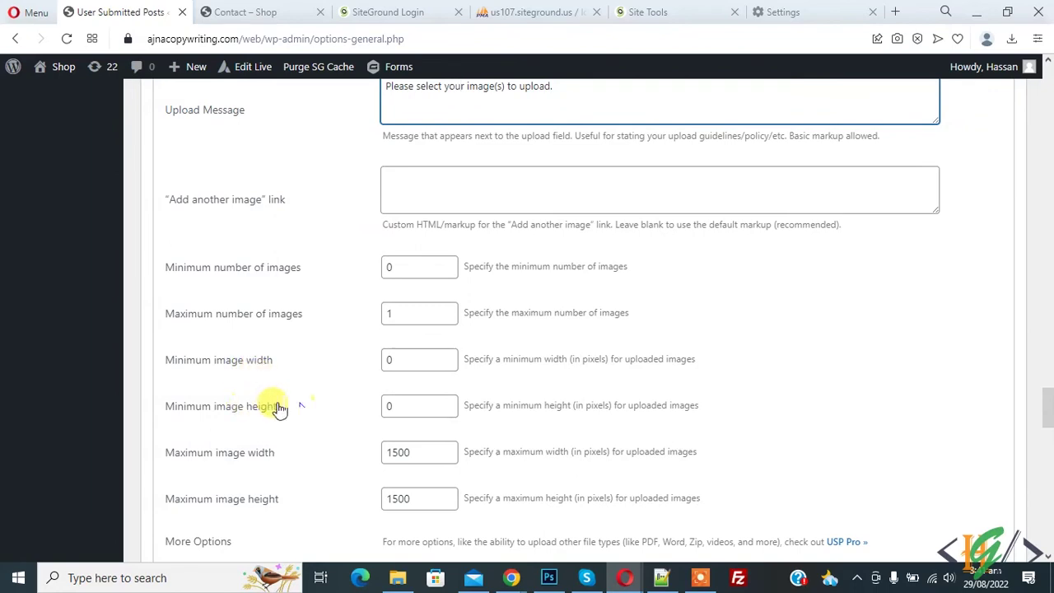
pyautogui.scroll(-2, 277, 406)
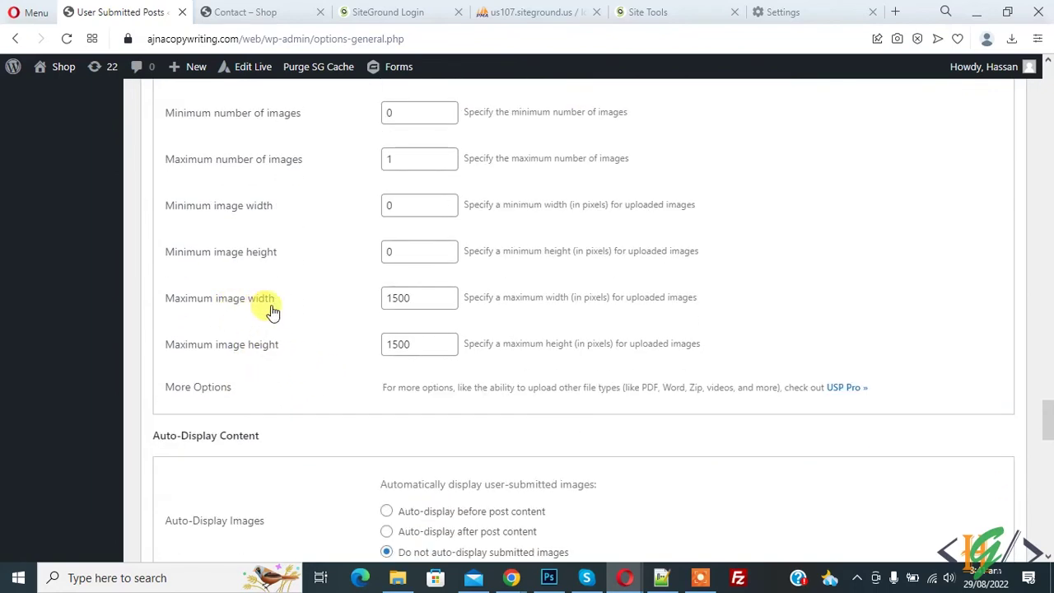
pyautogui.scroll(-2, 342, 328)
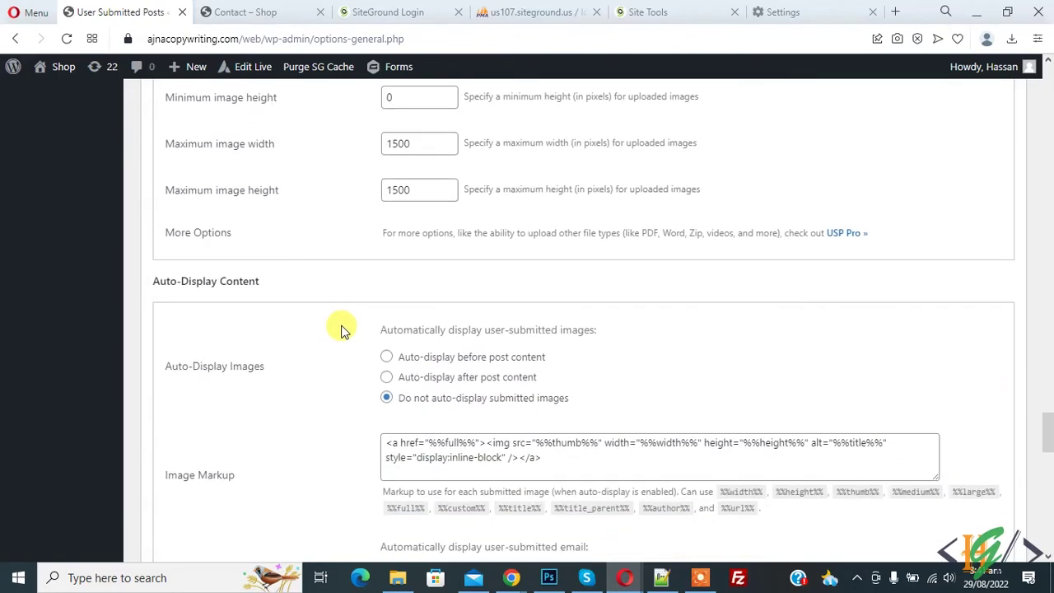
pyautogui.scroll(-1, 293, 286)
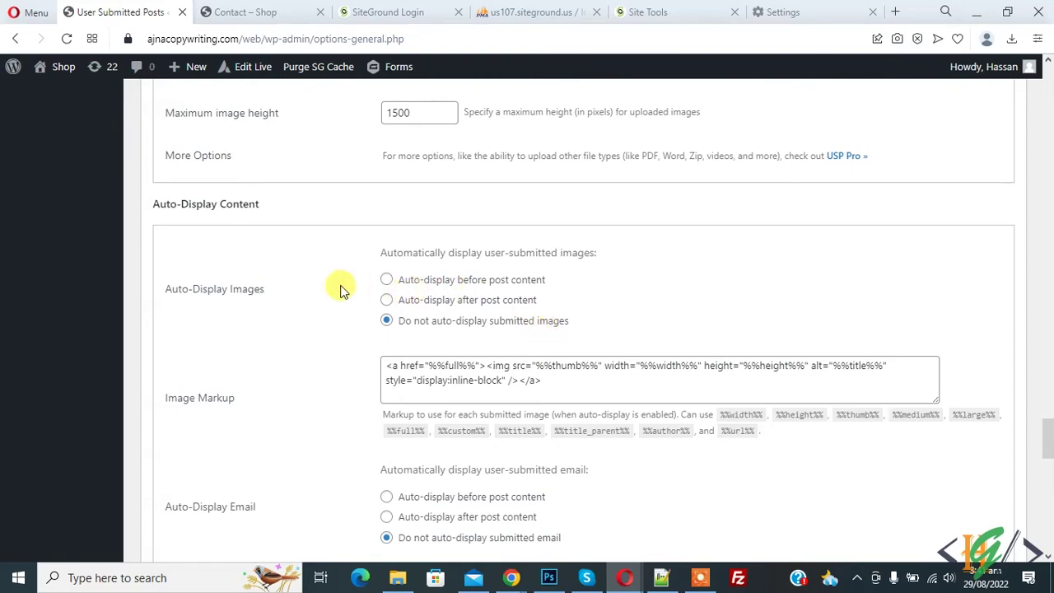
pyautogui.scroll(-6, 338, 280)
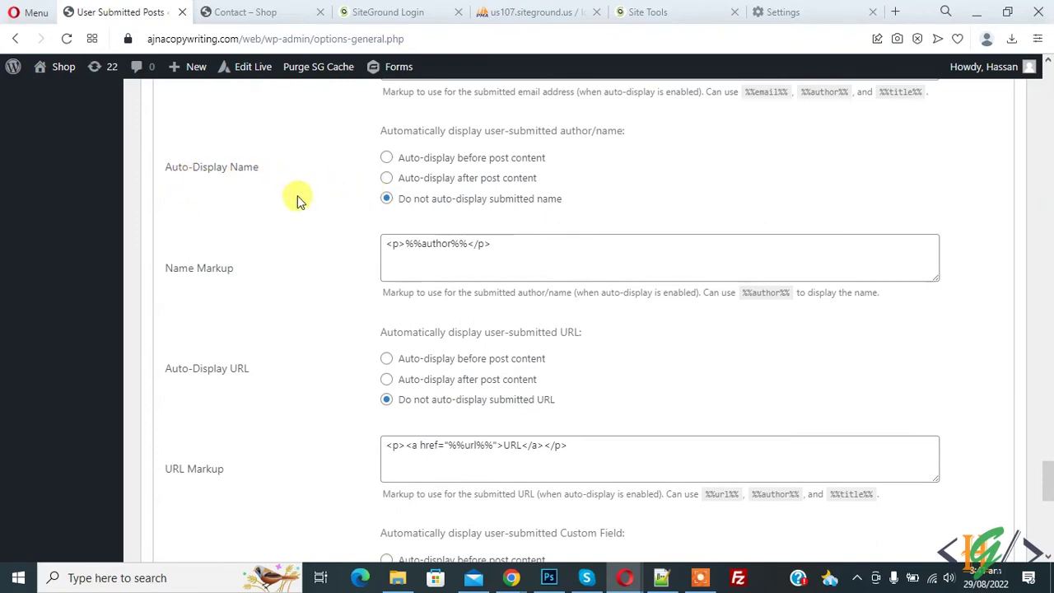
pyautogui.scroll(-8, 295, 278)
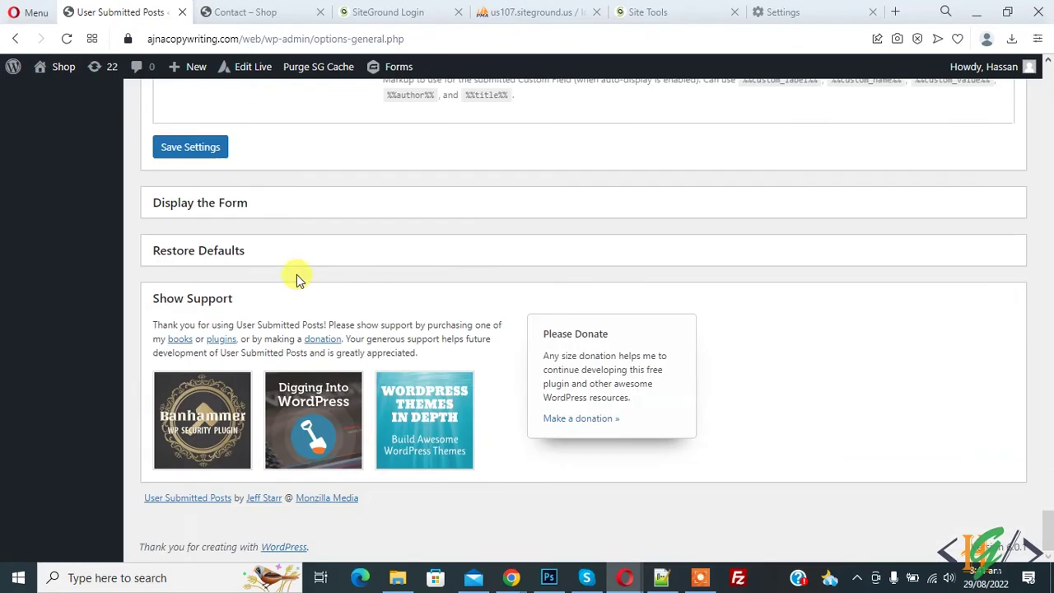
# Save the plugin settings and collapse the Plugin Settings panel.
pyautogui.click(200, 157)
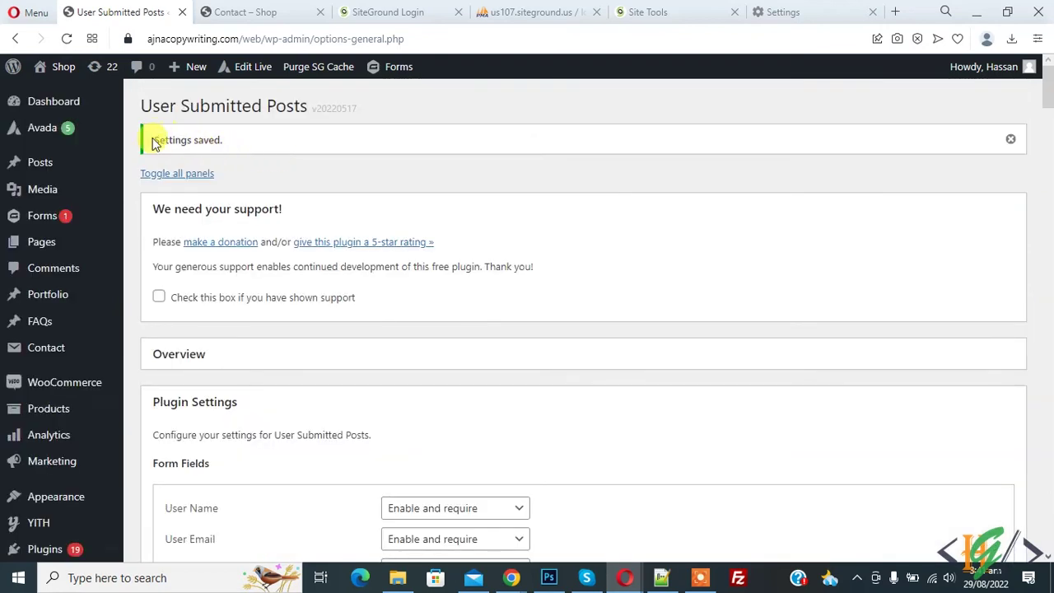
pyautogui.moveTo(150, 139); pyautogui.dragTo(414, 162)
pyautogui.scroll(-1, 264, 278)
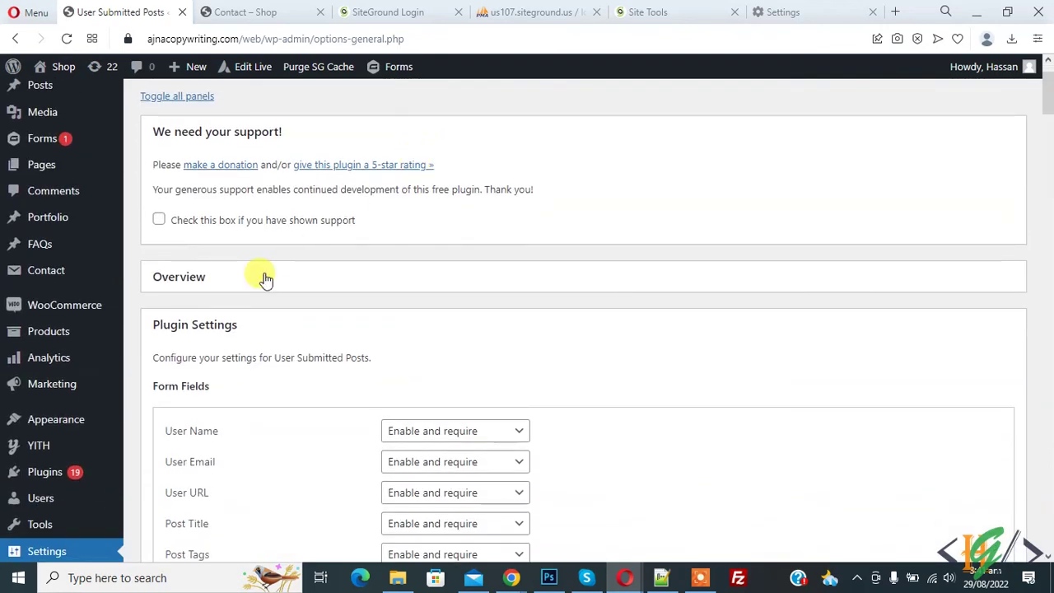
pyautogui.click(276, 325)
pyautogui.scroll(-1, 296, 309)
pyautogui.scroll(-1, 301, 302)
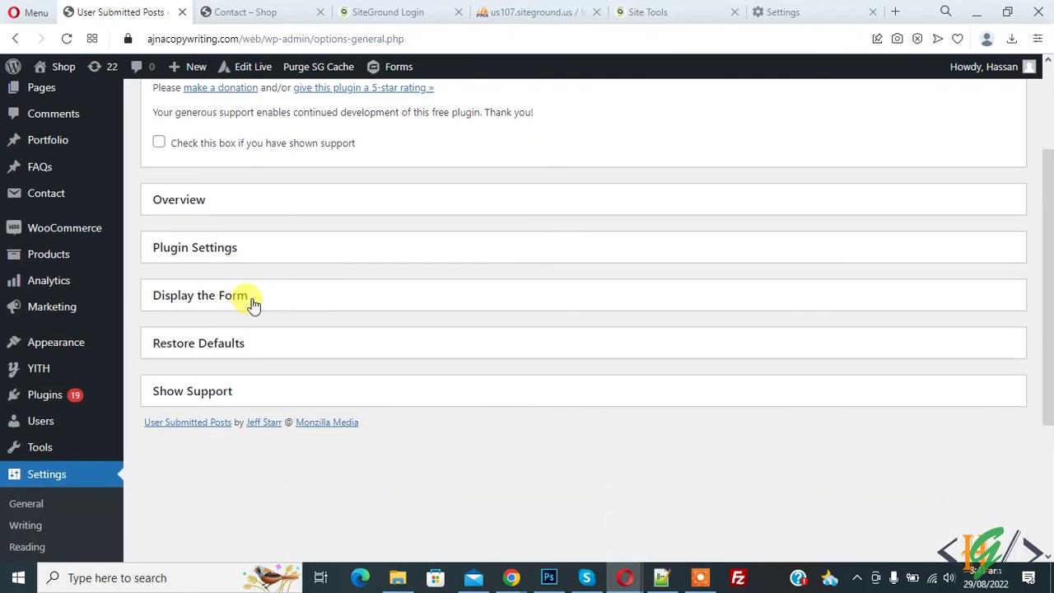
# Expand Display the Form and copy the [user-submitted-posts] shortcode.
pyautogui.click(254, 305)
pyautogui.scroll(-2, 306, 301)
pyautogui.moveTo(167, 258); pyautogui.dragTo(286, 258)
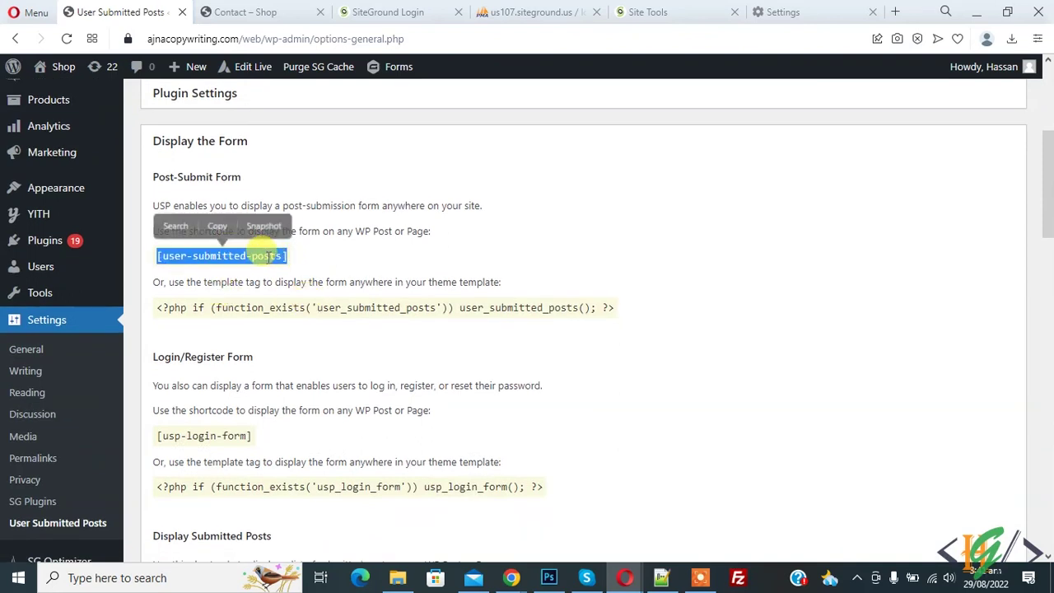
pyautogui.click(252, 225)
pyautogui.moveTo(155, 228); pyautogui.dragTo(399, 230)
pyautogui.moveTo(286, 256); pyautogui.dragTo(156, 258)
# Open the Pages list in a new browser tab.
pyautogui.scroll(3, 144, 251)
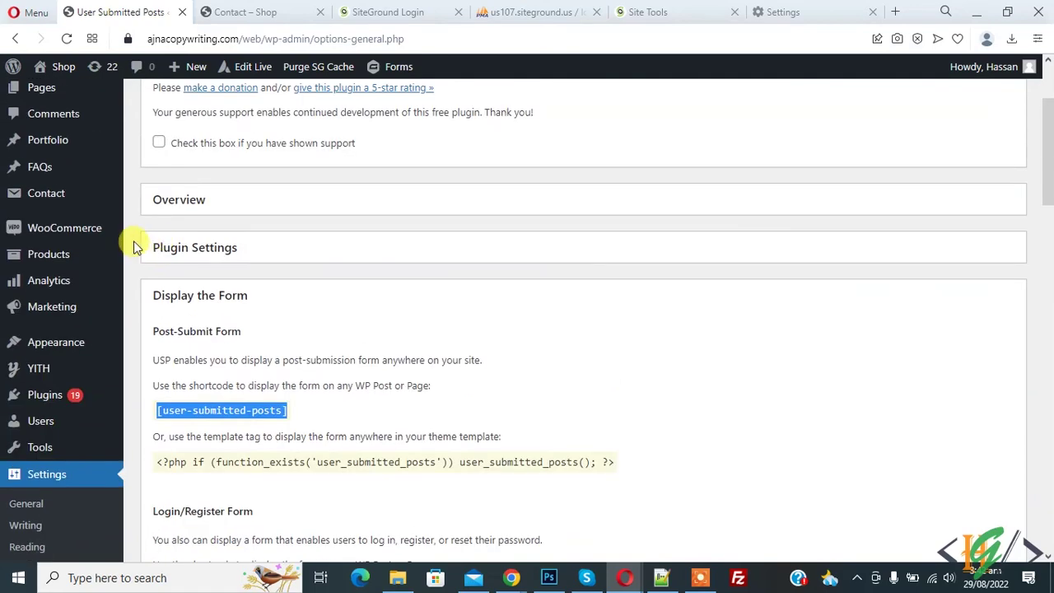
pyautogui.rightClick(28, 167)
pyautogui.click(51, 168)
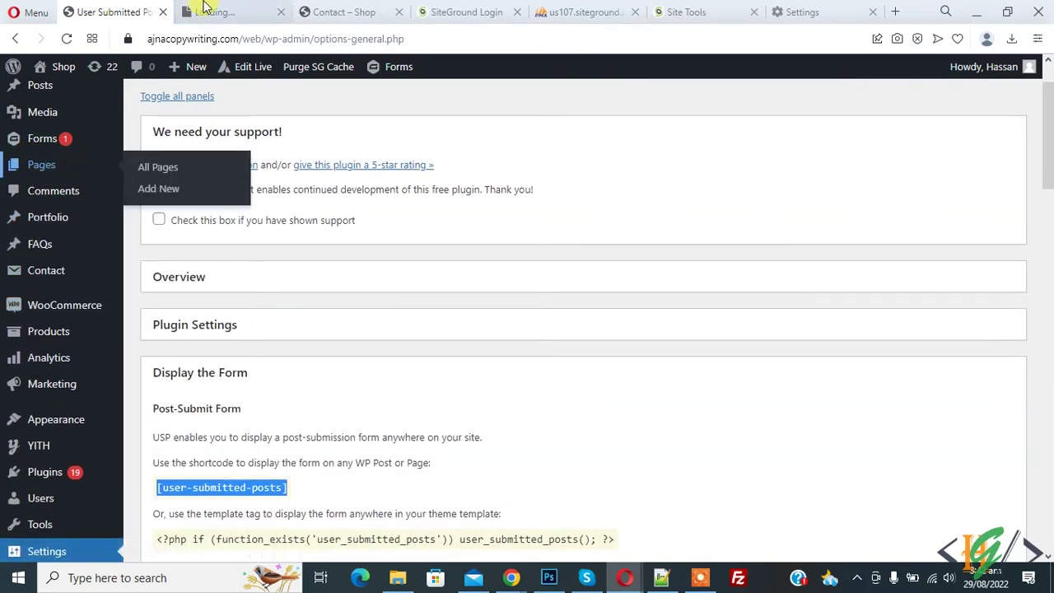
# Edit the Post Submission page, insert [user-submitted-posts], and update the page.
pyautogui.click(214, 10)
pyautogui.scroll(-5, 470, 129)
pyautogui.moveTo(177, 288)
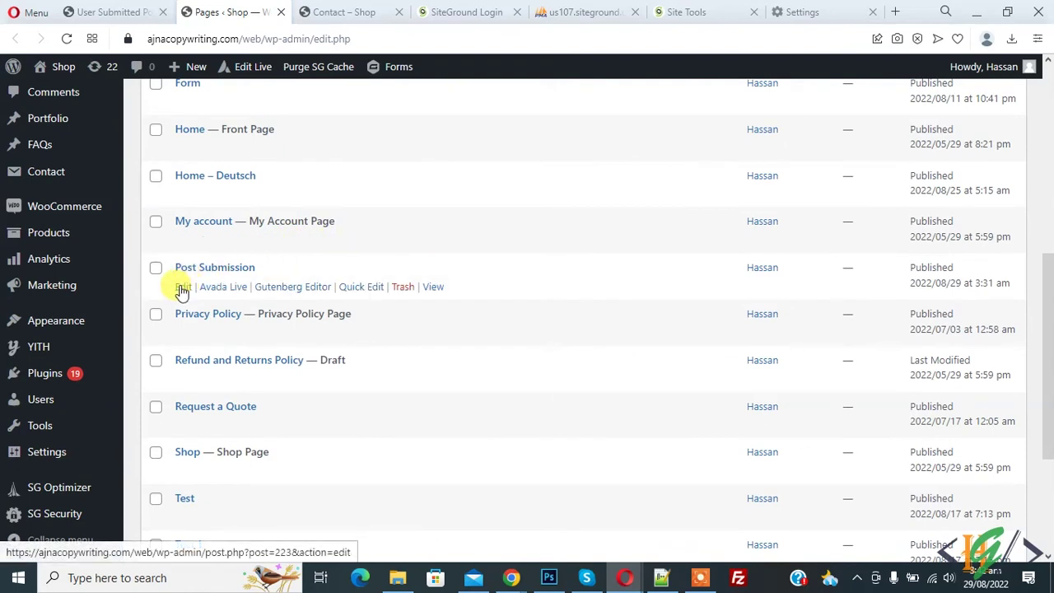
pyautogui.click(183, 288)
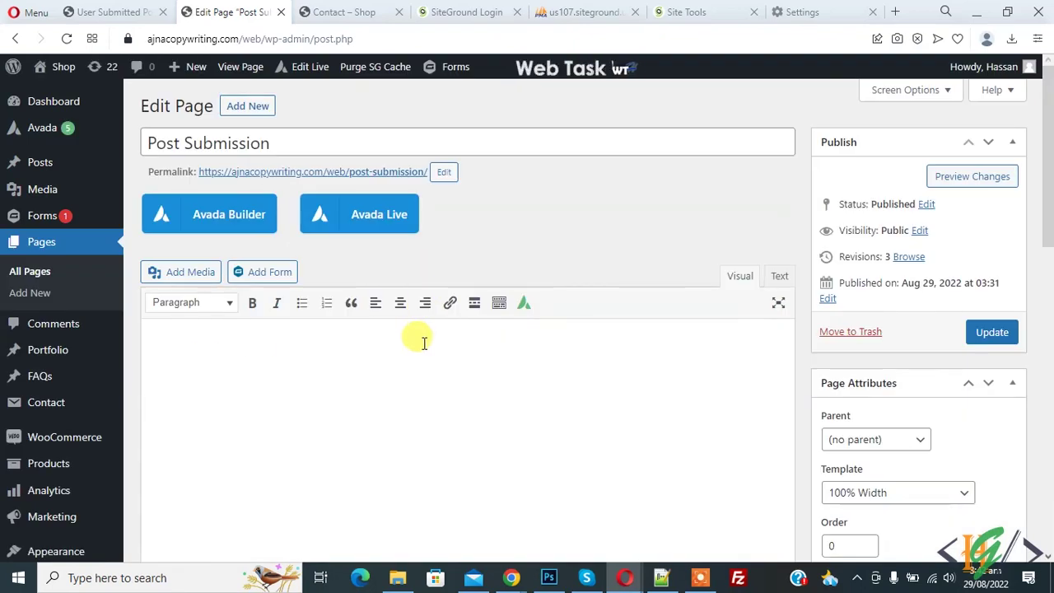
pyautogui.click(992, 334)
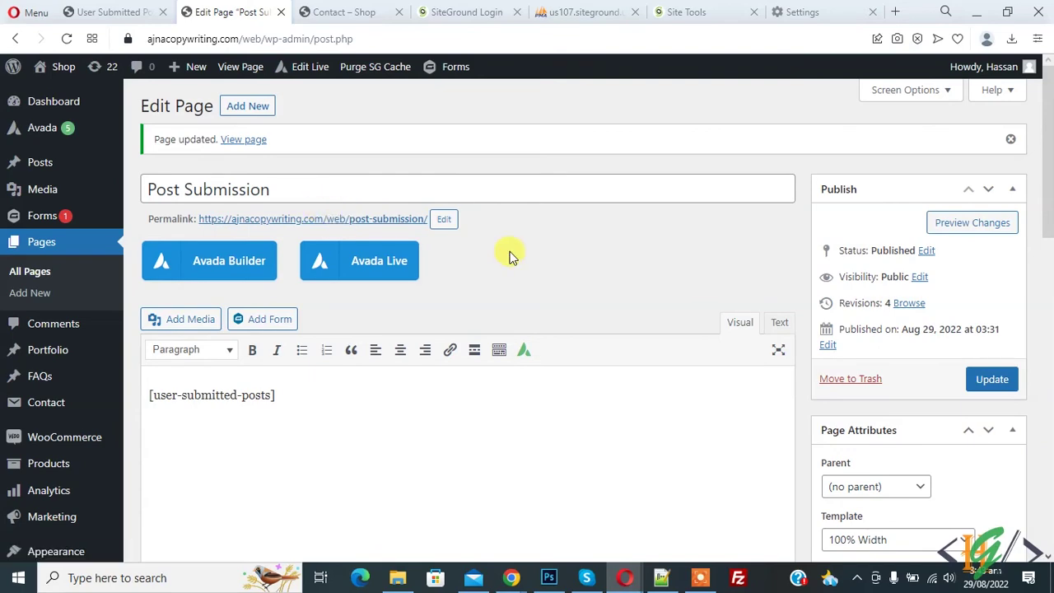
pyautogui.click(127, 8)
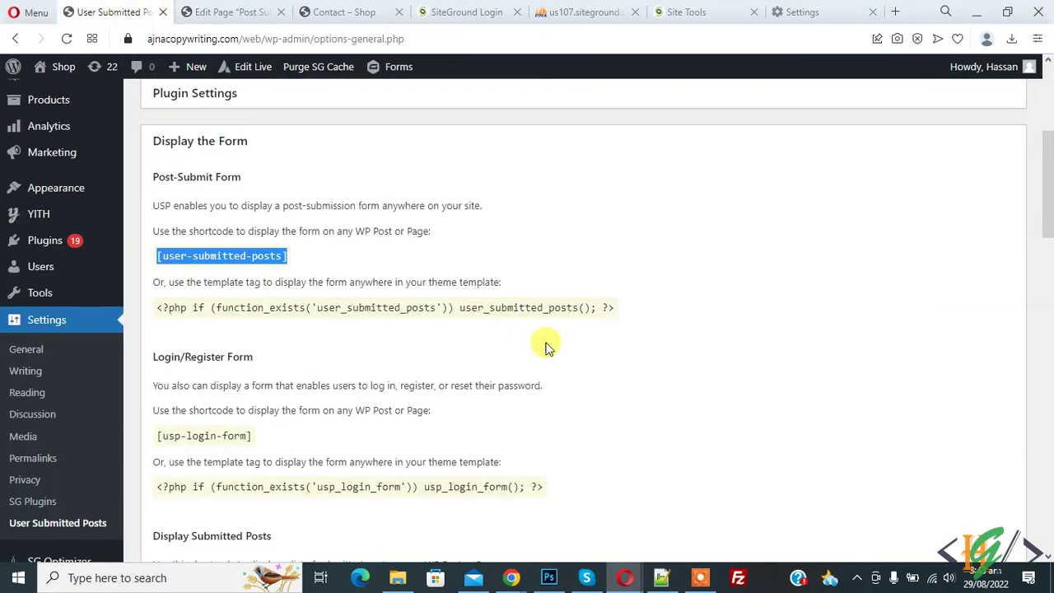
pyautogui.scroll(-1, 411, 320)
pyautogui.moveTo(146, 286); pyautogui.dragTo(236, 280)
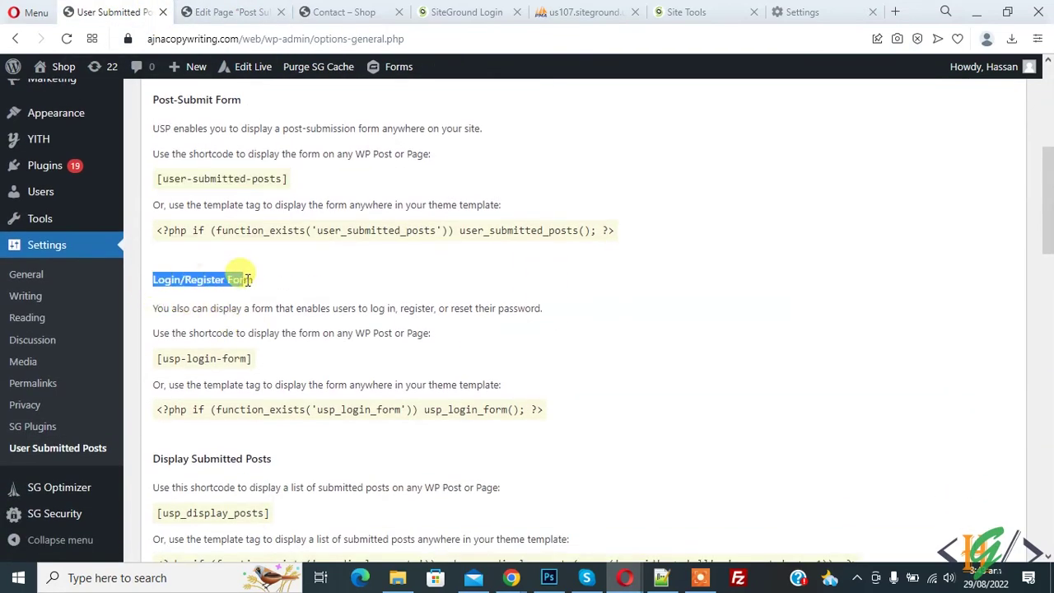
pyautogui.click(180, 360)
pyautogui.moveTo(188, 332); pyautogui.dragTo(403, 334)
pyautogui.moveTo(254, 358); pyautogui.dragTo(152, 362)
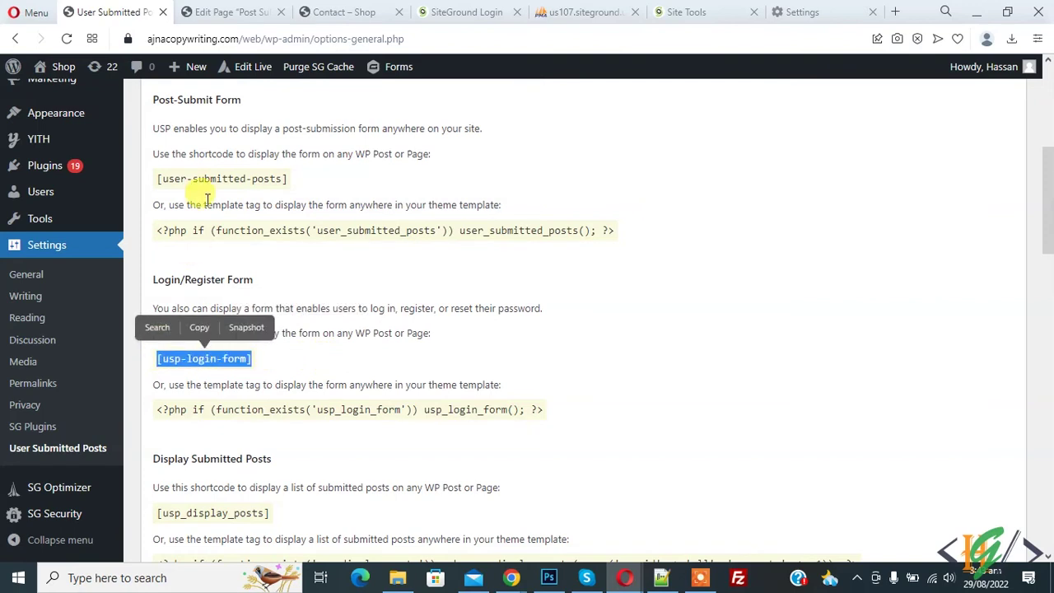
pyautogui.click(435, 329)
pyautogui.scroll(-2, 435, 329)
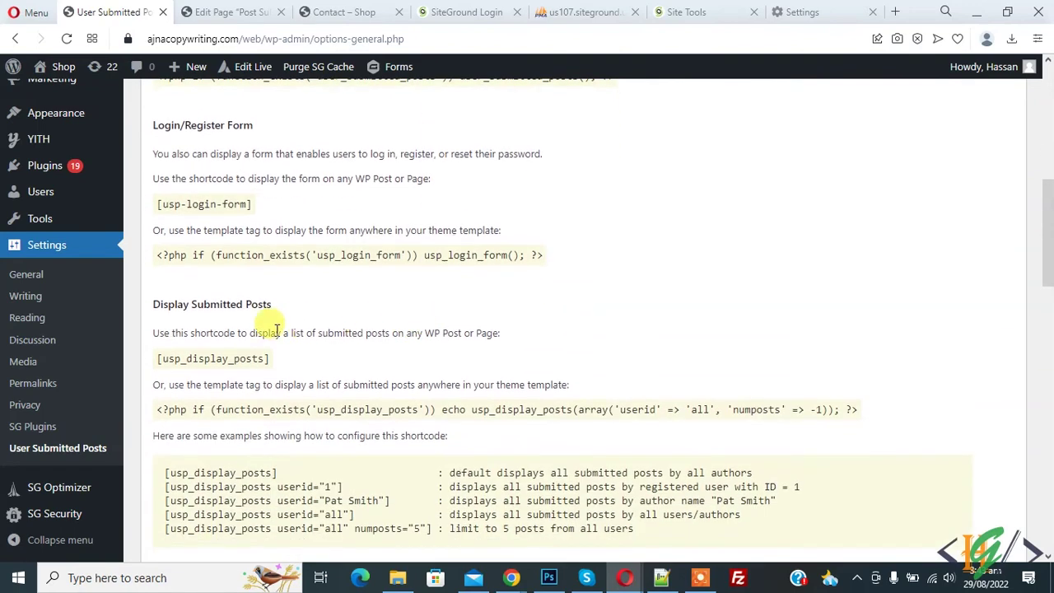
pyautogui.moveTo(147, 314); pyautogui.dragTo(288, 309)
pyautogui.moveTo(275, 361); pyautogui.dragTo(160, 359)
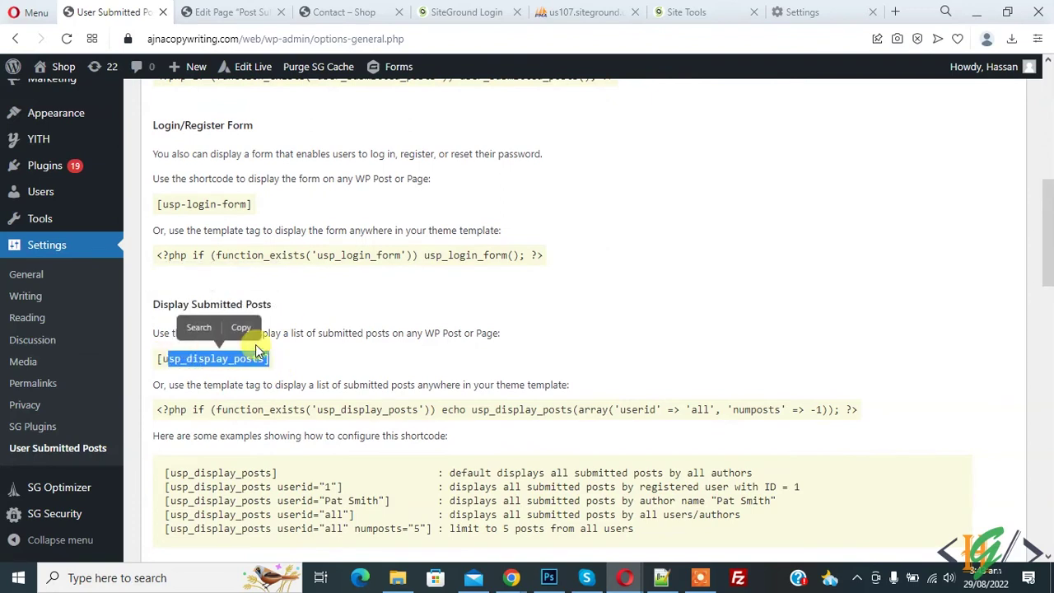
pyautogui.moveTo(291, 332); pyautogui.dragTo(447, 333)
pyautogui.scroll(-2, 346, 354)
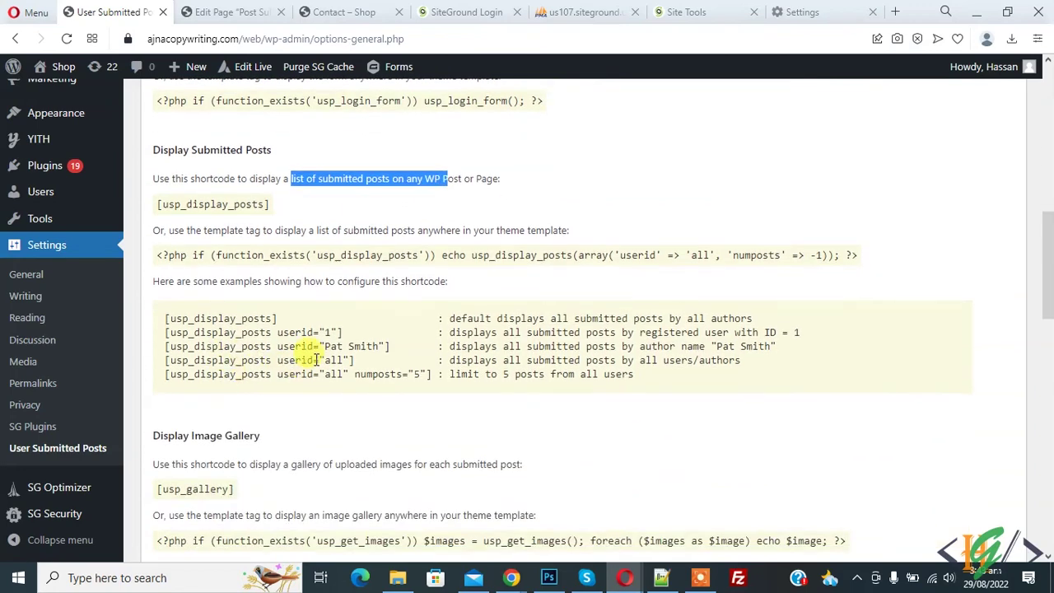
pyautogui.scroll(-4, 322, 360)
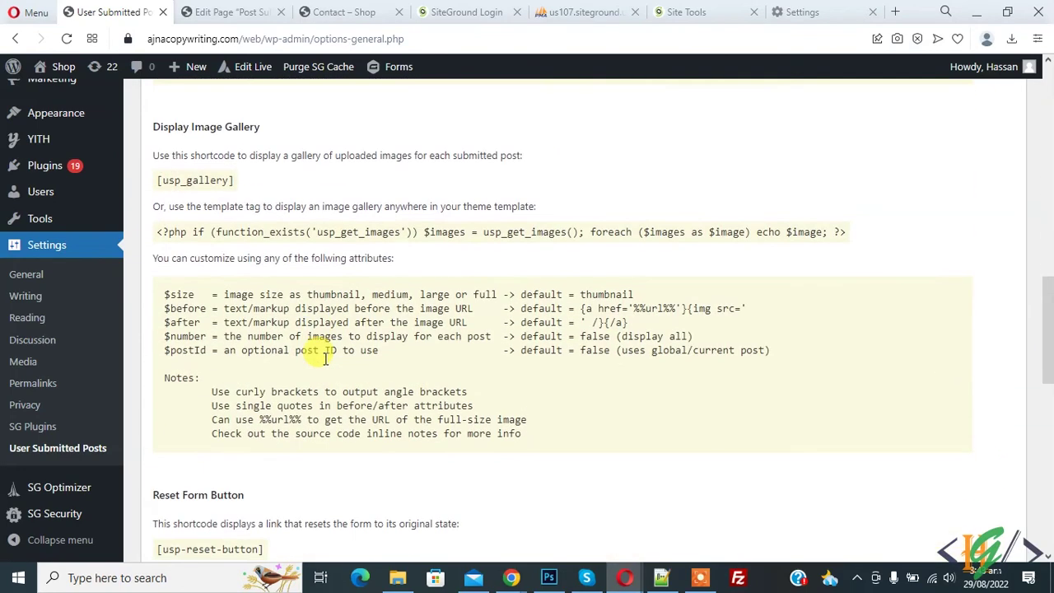
pyautogui.scroll(-3, 324, 364)
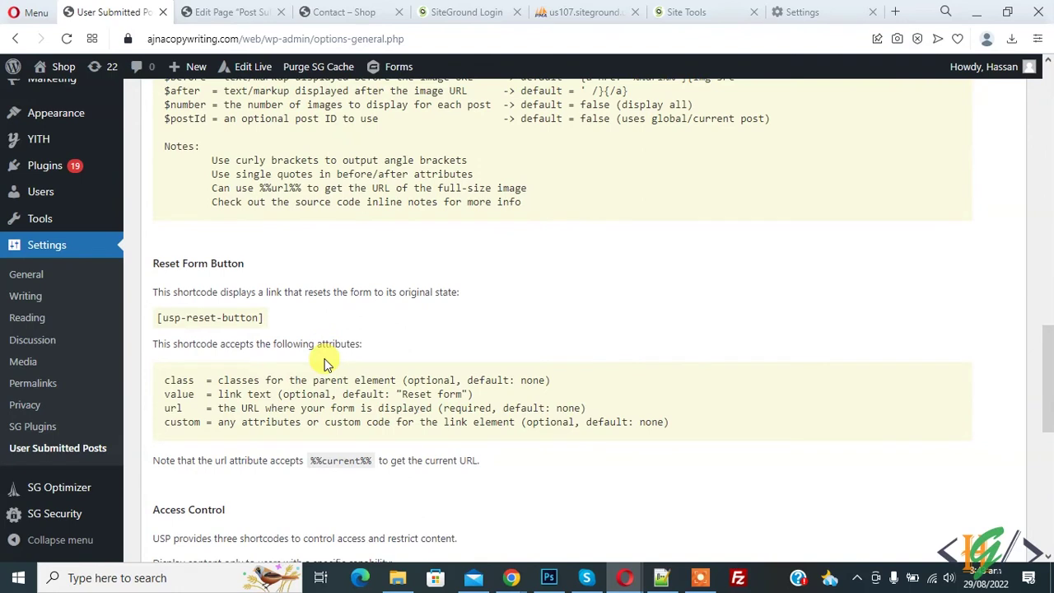
pyautogui.click(220, 11)
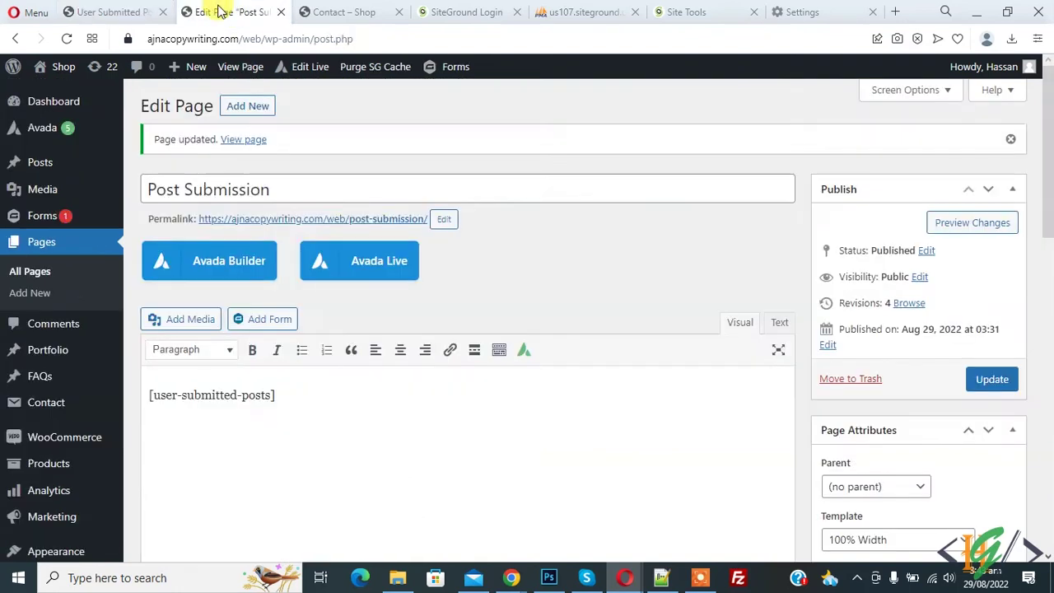
# Load the Post Submission page URL in a new private browsing window.
pyautogui.hotkey('ctrl', 'shift', 'n')
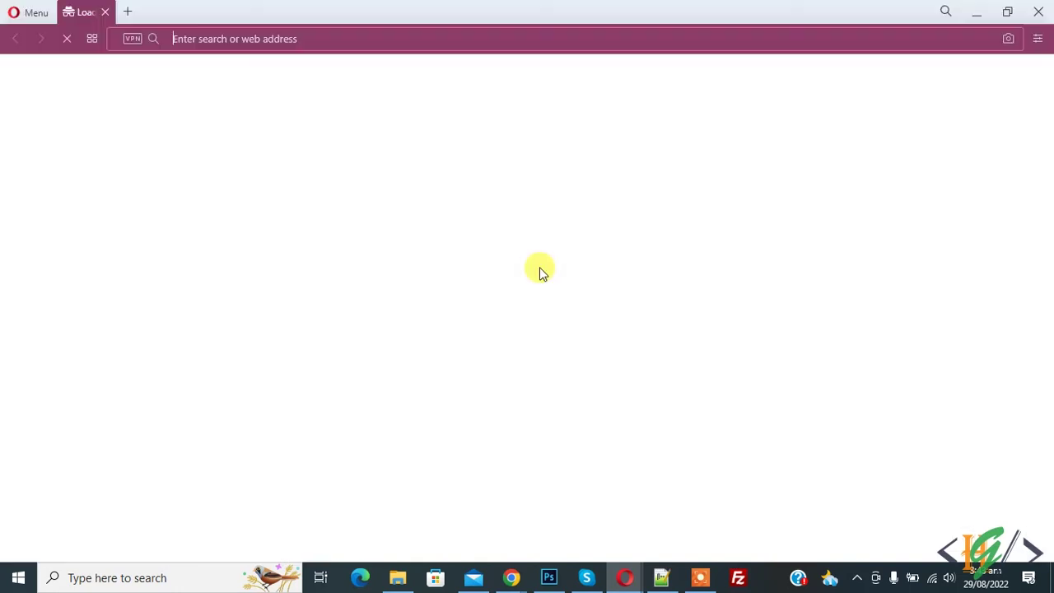
pyautogui.write('https://ajnacopywriting.com/web/post-submission/')
pyautogui.press('Return')
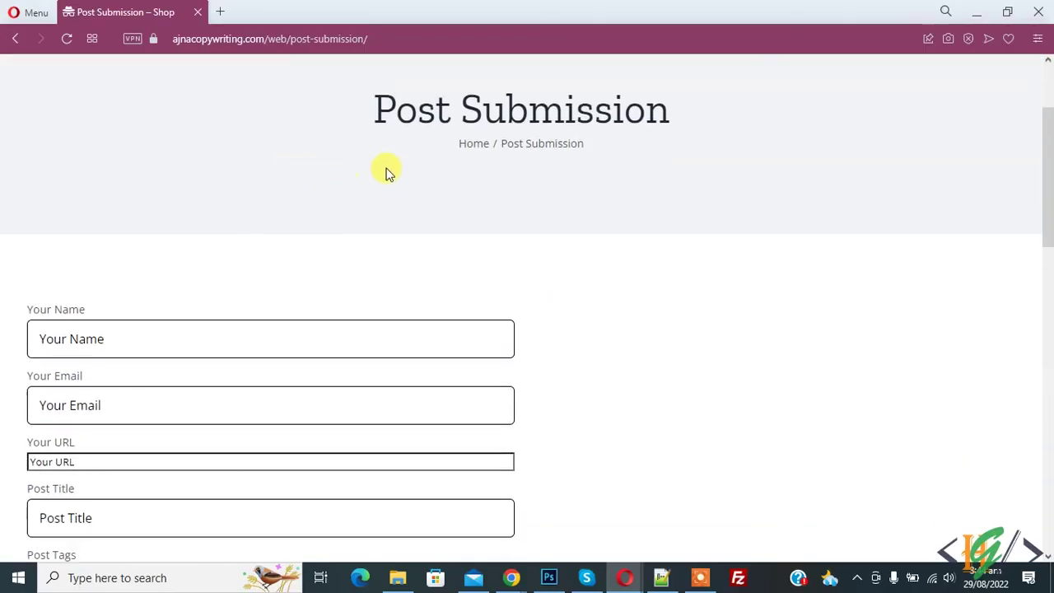
pyautogui.scroll(-1, 356, 179)
pyautogui.scroll(-3, 282, 224)
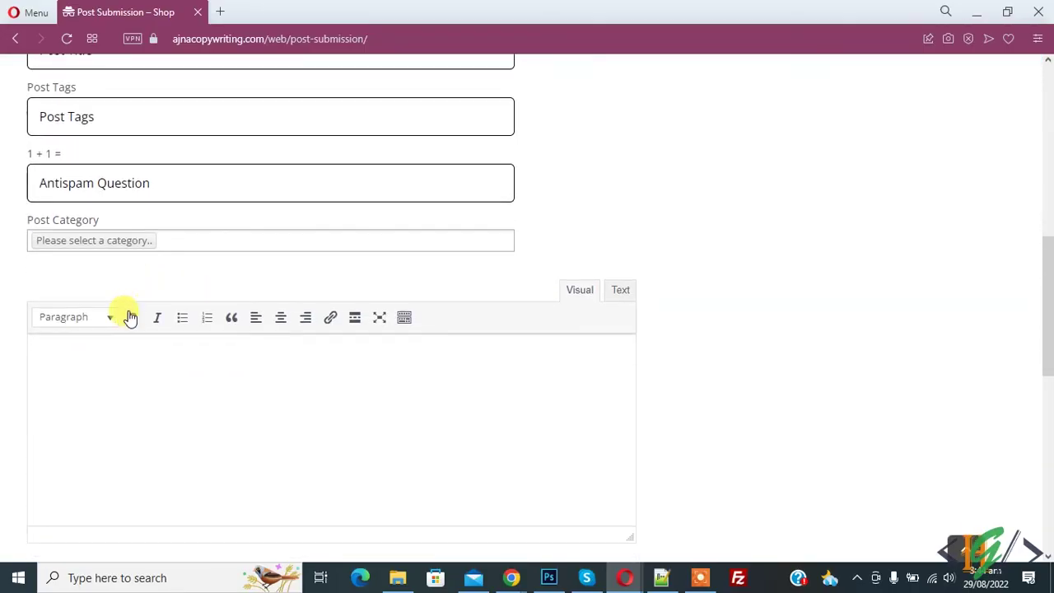
pyautogui.scroll(-2, 129, 316)
# Fill in the test post, attach an image, and submit it, reaching the success message.
pyautogui.click(198, 322)
pyautogui.scroll(5, 169, 329)
pyautogui.scroll(2, 172, 312)
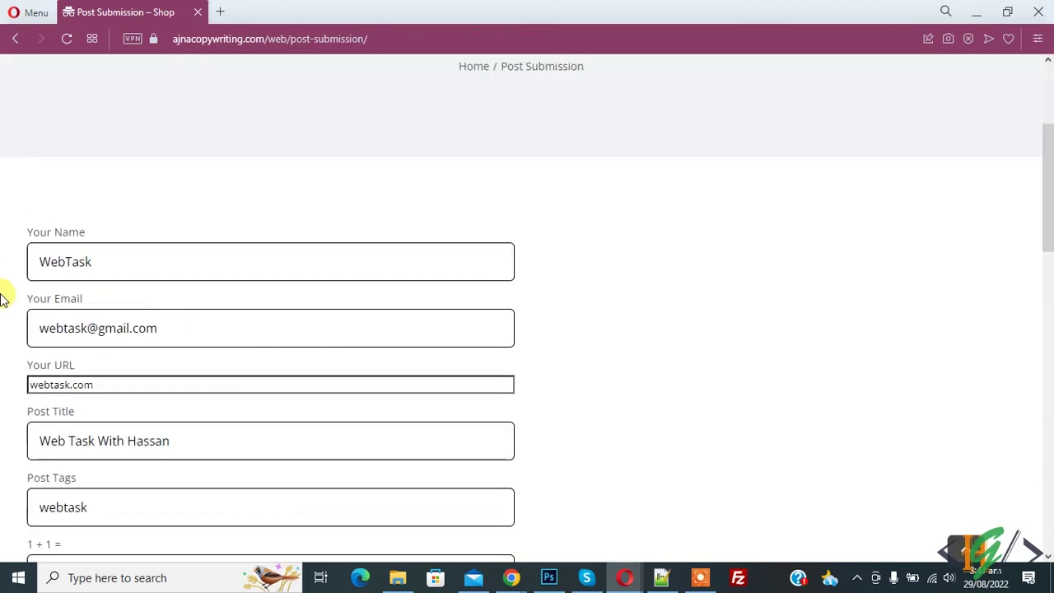
pyautogui.scroll(-1, 2, 277)
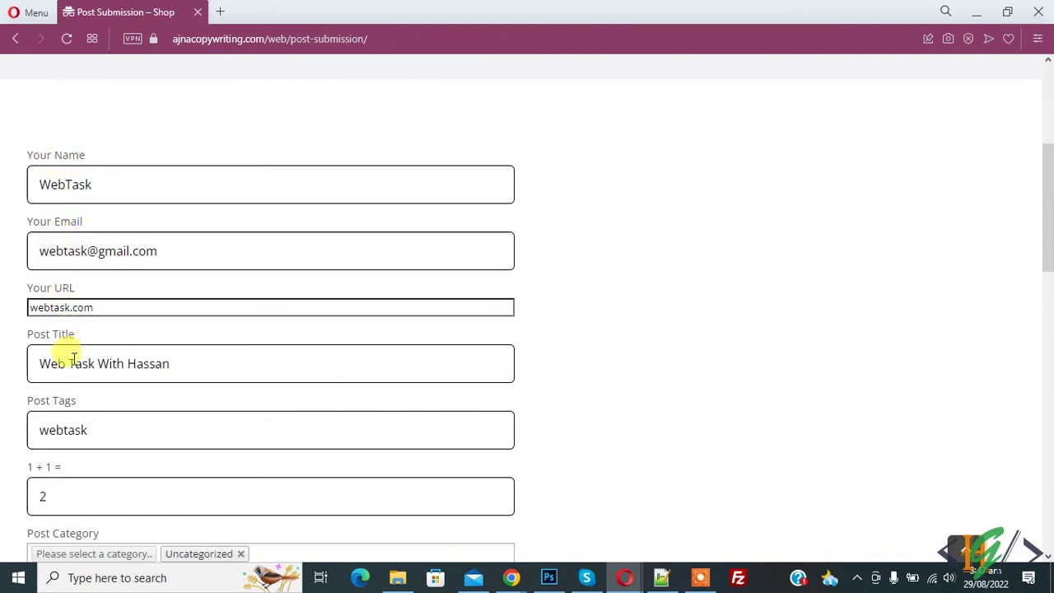
pyautogui.scroll(-2, 72, 346)
pyautogui.scroll(-1, 83, 263)
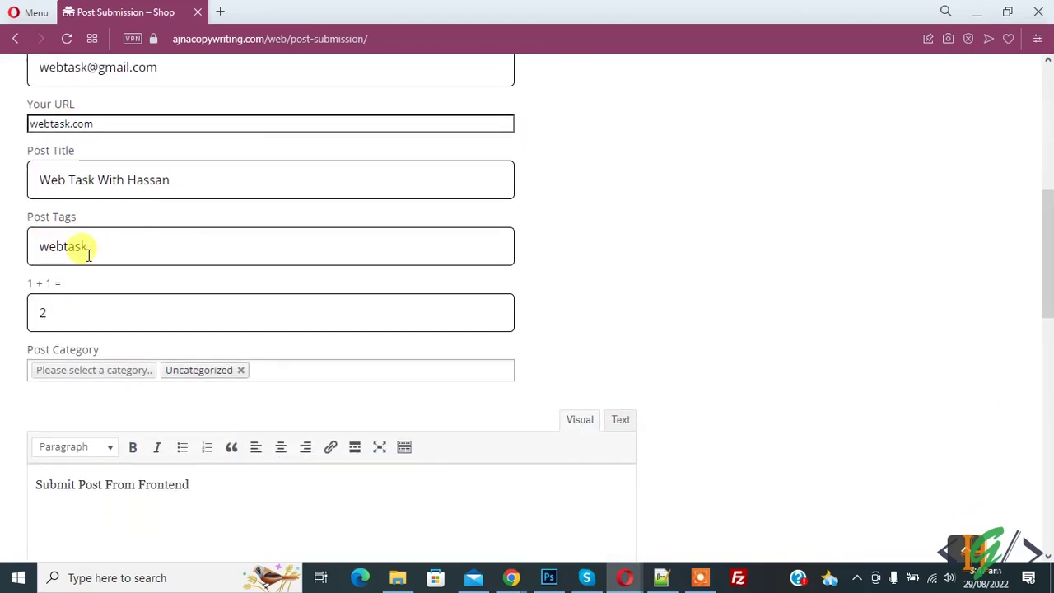
pyautogui.scroll(-2, 88, 256)
pyautogui.moveTo(33, 359); pyautogui.dragTo(207, 369)
pyautogui.click(207, 368)
pyautogui.scroll(-3, 22, 325)
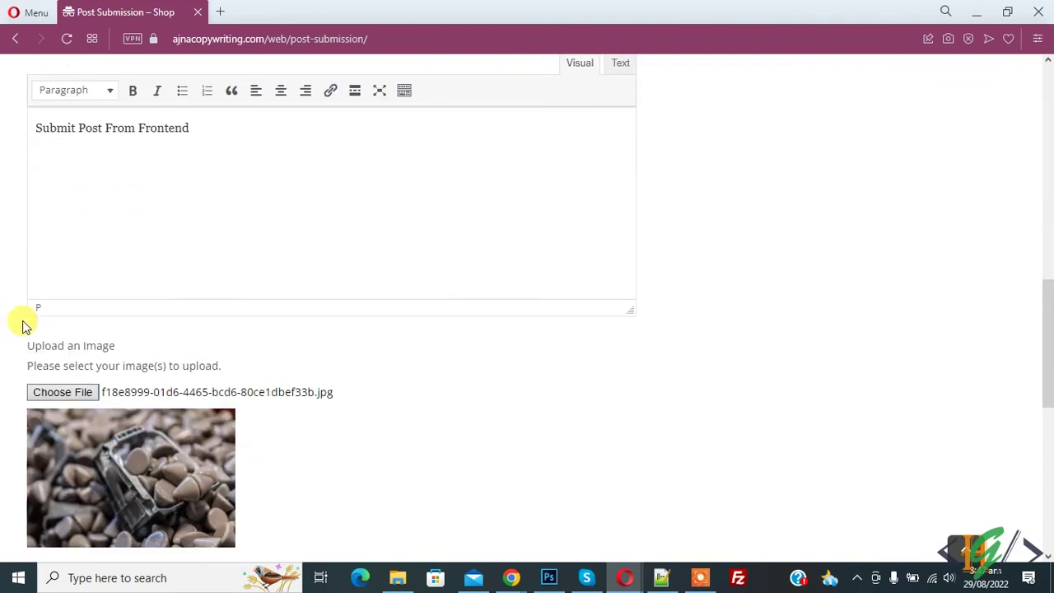
pyautogui.scroll(-1, 23, 325)
pyautogui.scroll(-1, 124, 377)
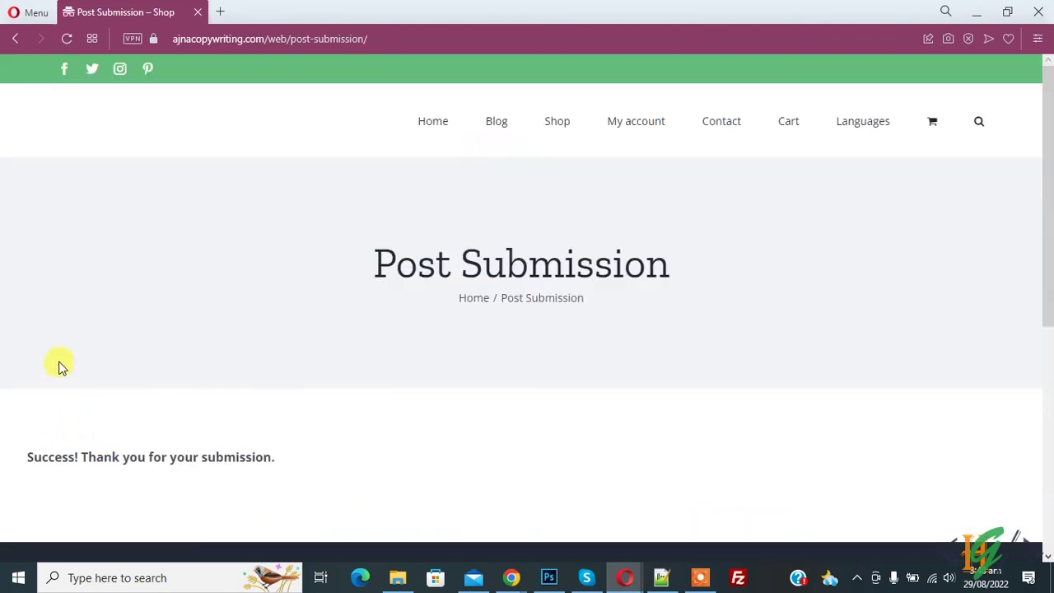
pyautogui.moveTo(30, 451); pyautogui.dragTo(276, 471)
pyautogui.click(320, 459)
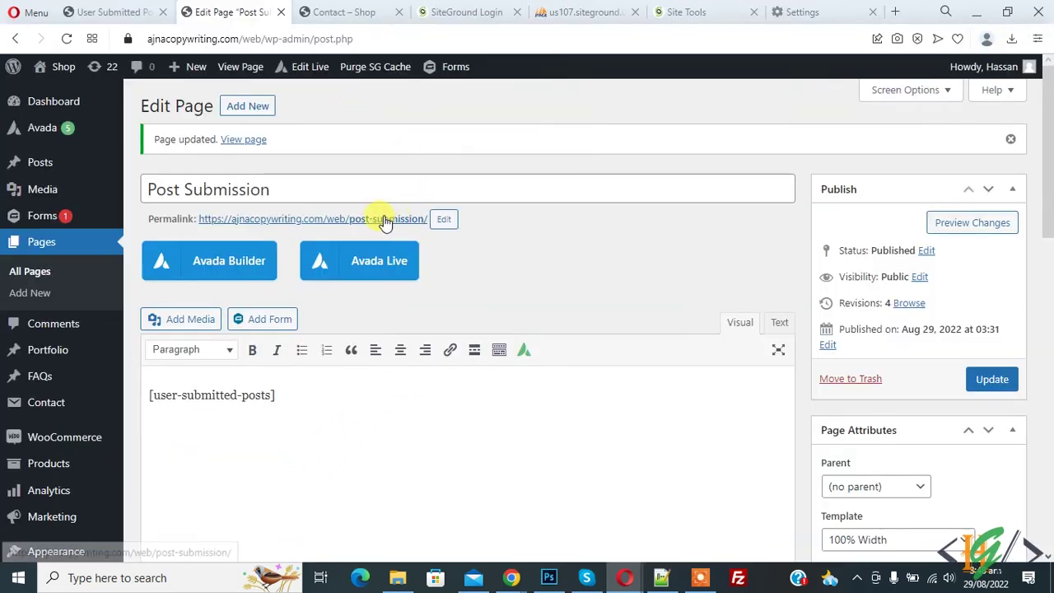
# Quick Edit the pending submitted post to Published status, then switch to the Contact page tab.
pyautogui.moveTo(33, 165)
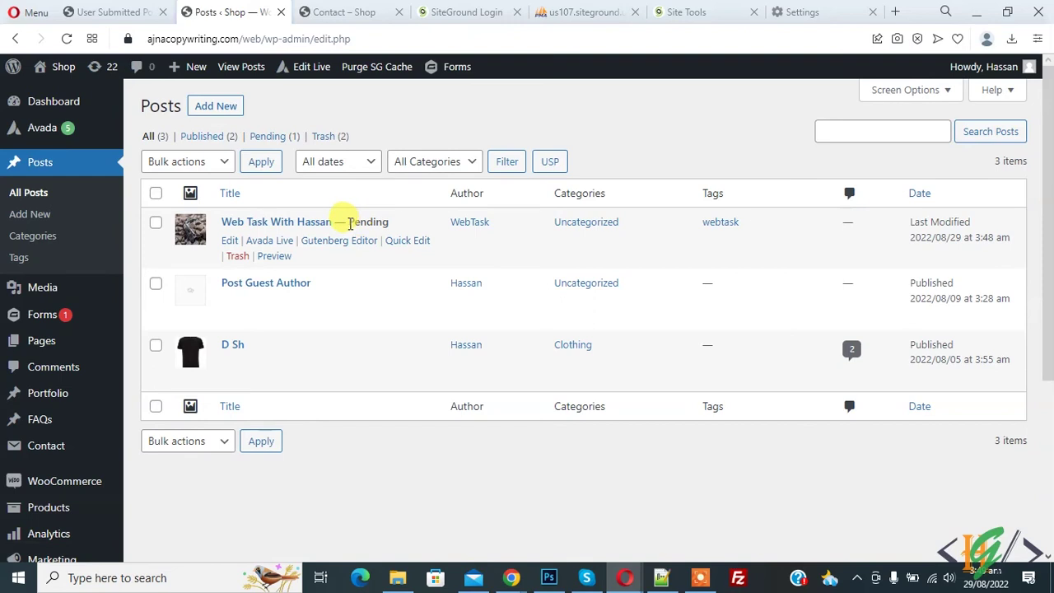
pyautogui.doubleClick(365, 221)
pyautogui.click(444, 217)
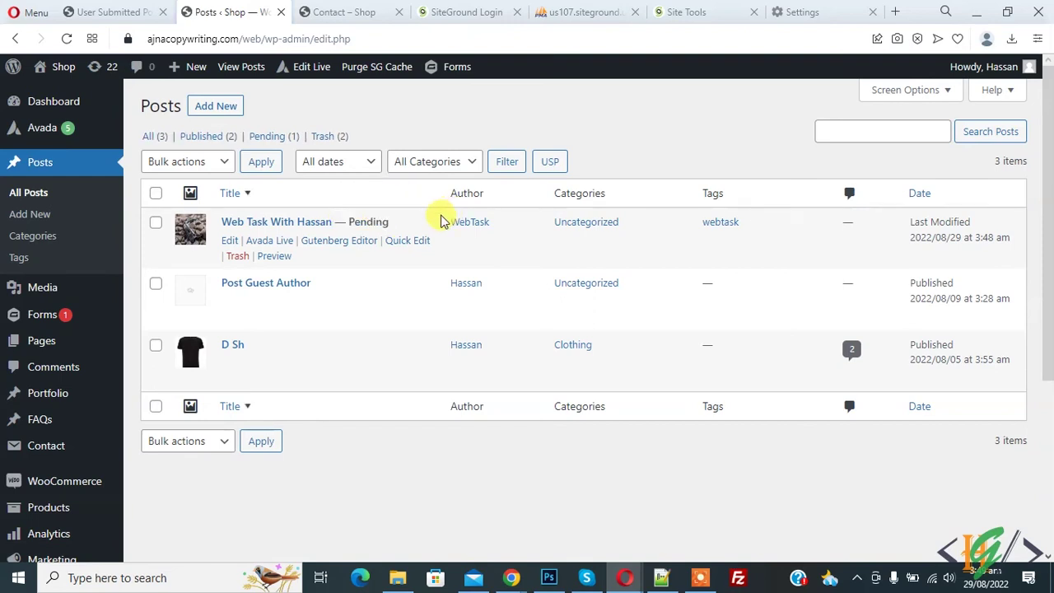
pyautogui.click(405, 250)
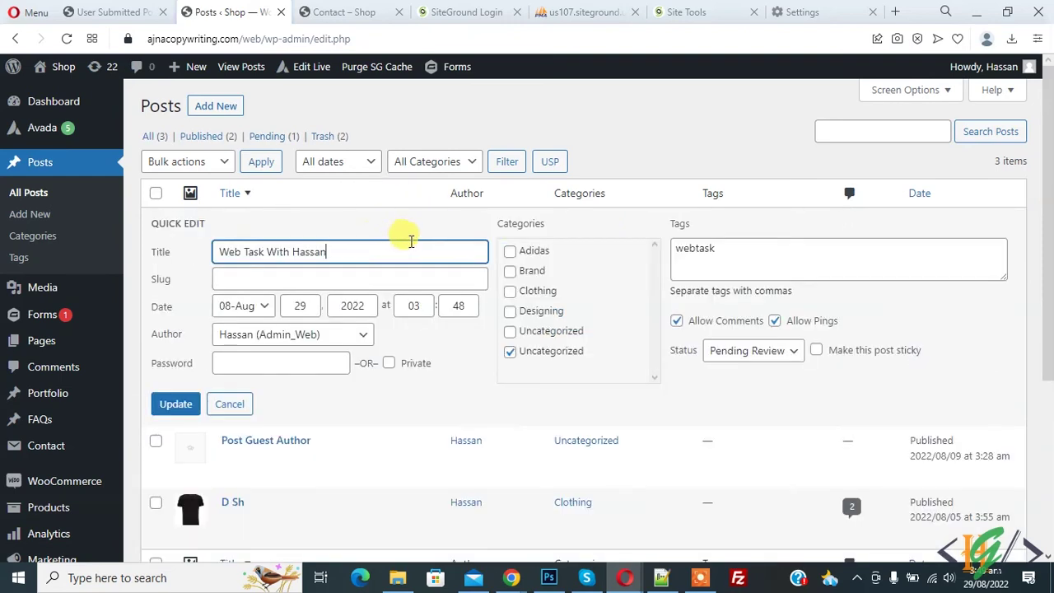
pyautogui.click(737, 351)
pyautogui.click(735, 367)
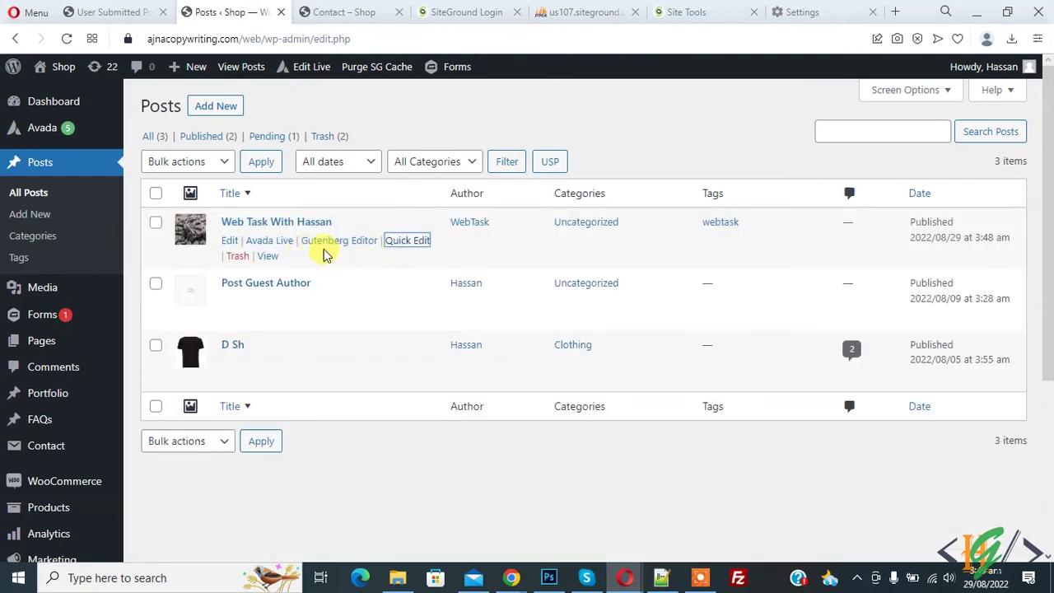
pyautogui.click(341, 10)
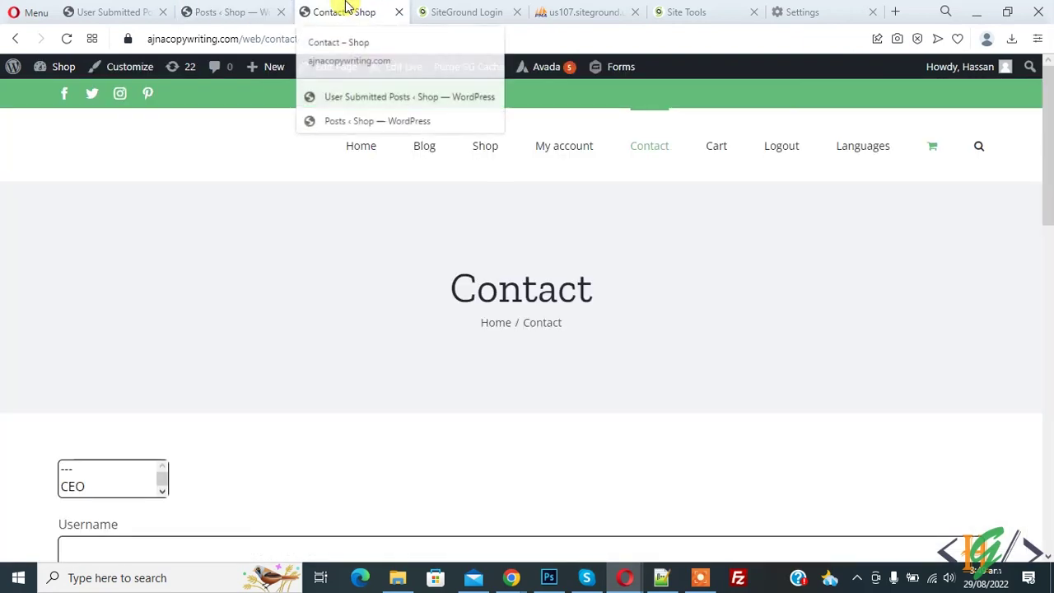
# Find the submitted test post on the Blog page and review its full page with the featured image.
pyautogui.click(425, 153)
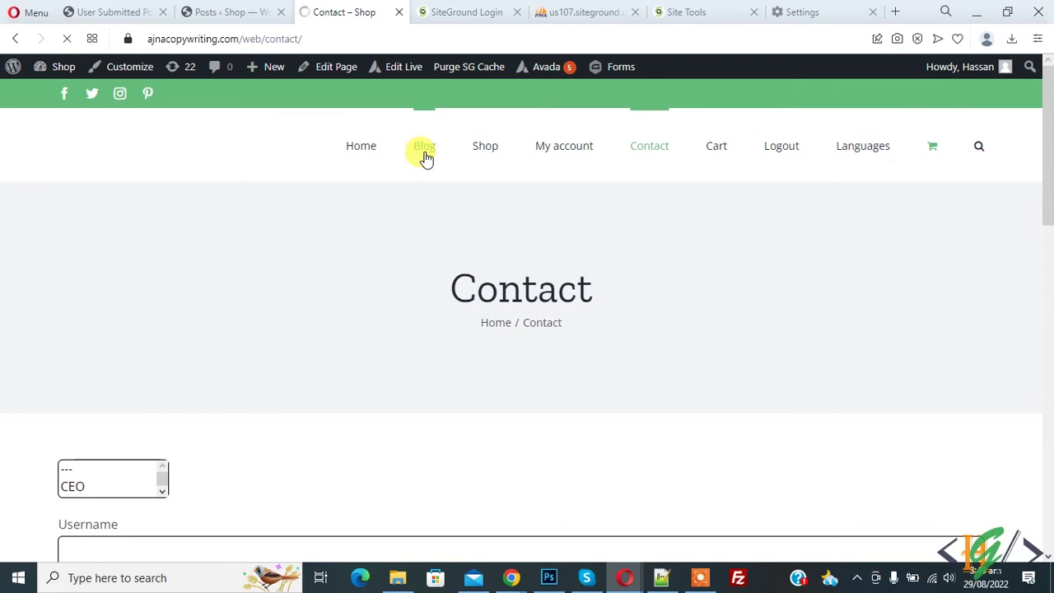
pyautogui.scroll(-2, 438, 157)
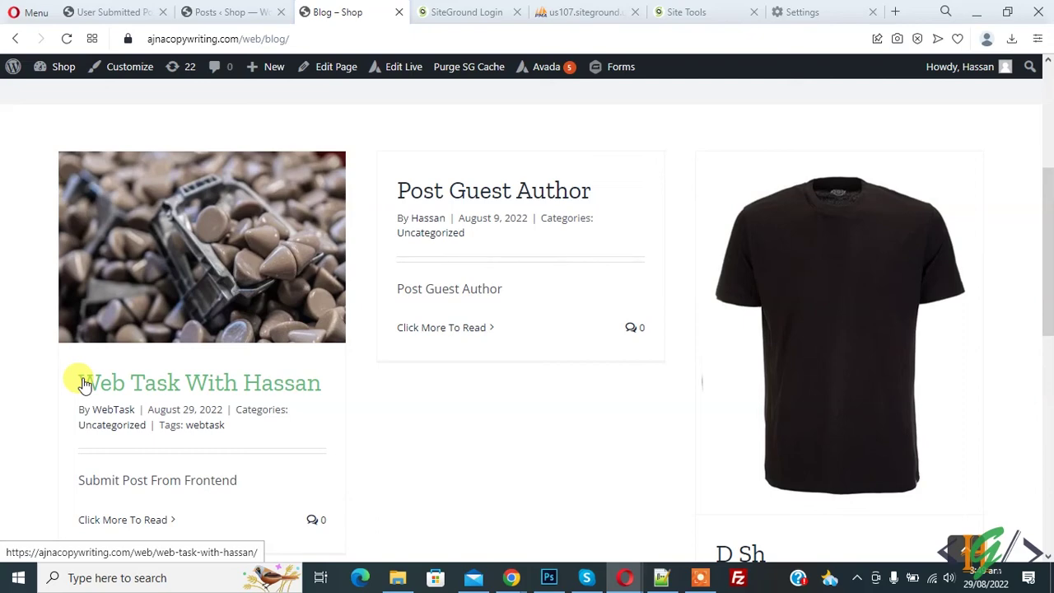
pyautogui.scroll(-2, 176, 388)
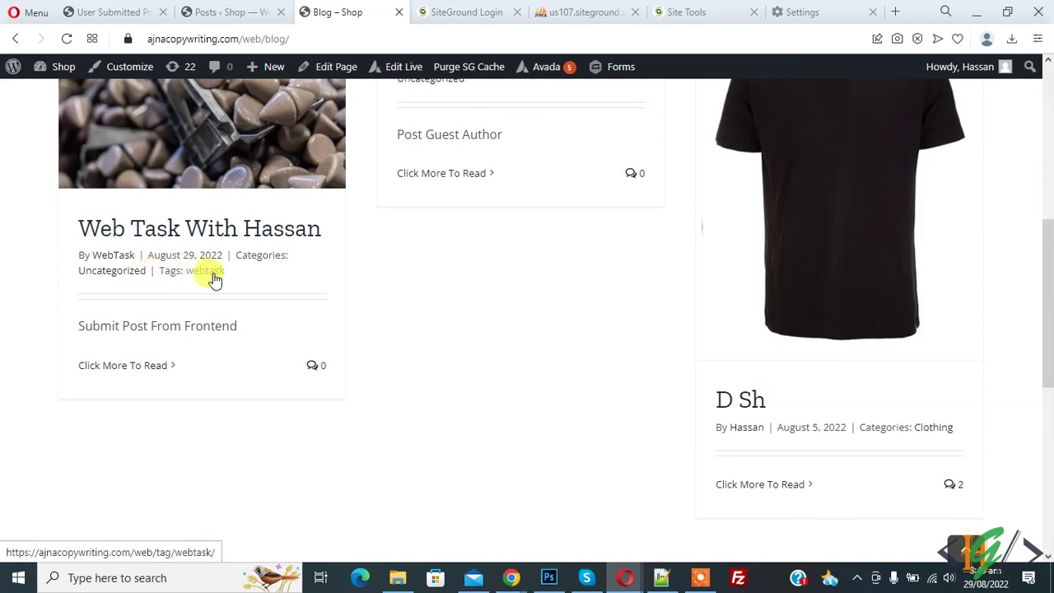
pyautogui.click(121, 227)
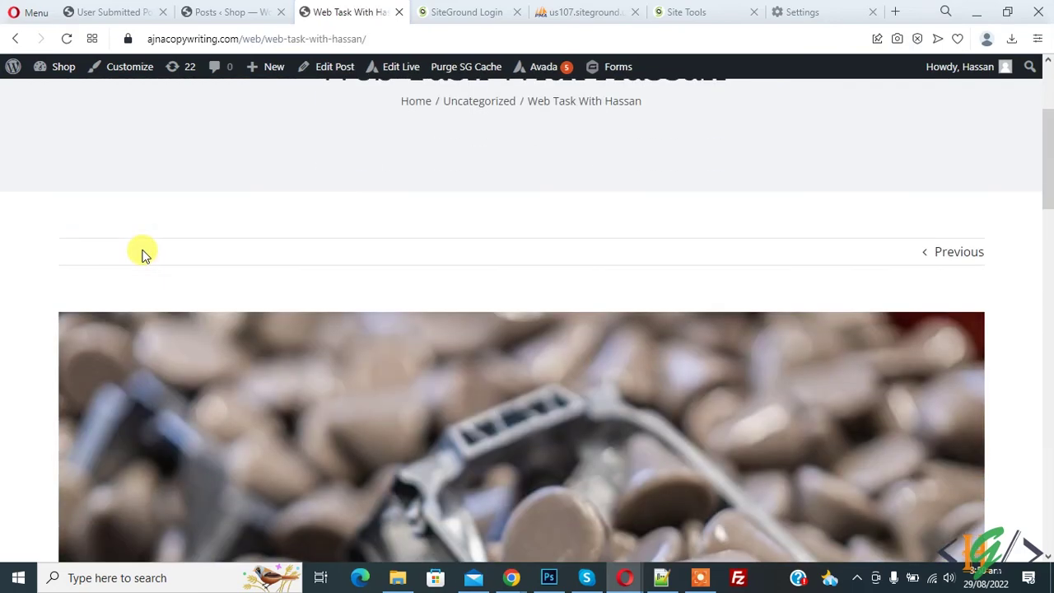
pyautogui.scroll(-10, 140, 248)
pyautogui.moveTo(62, 156); pyautogui.dragTo(207, 150)
pyautogui.click(219, 169)
pyautogui.scroll(2, 253, 252)
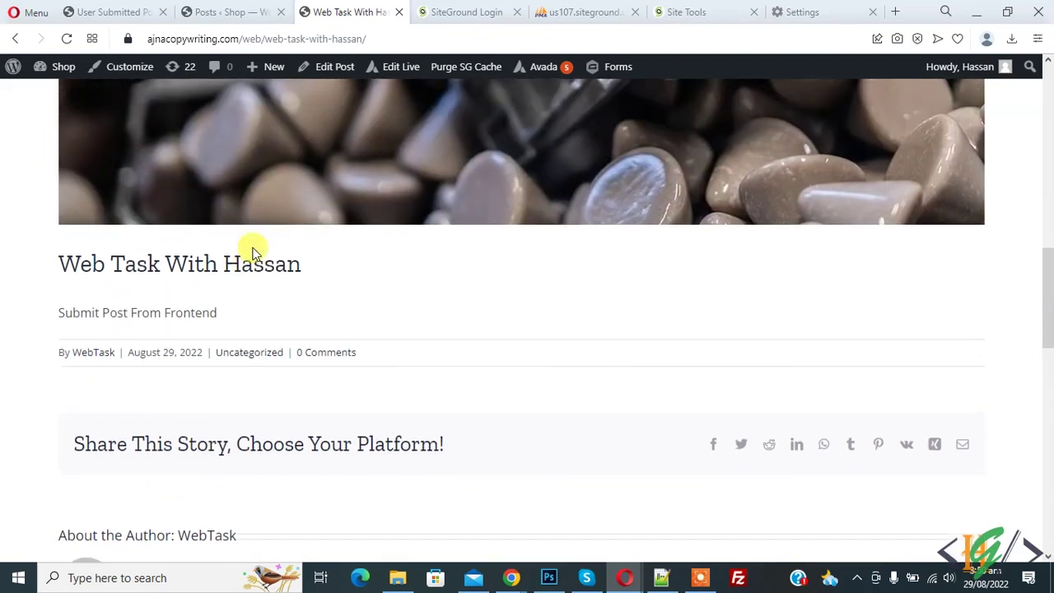
pyautogui.scroll(3, 253, 252)
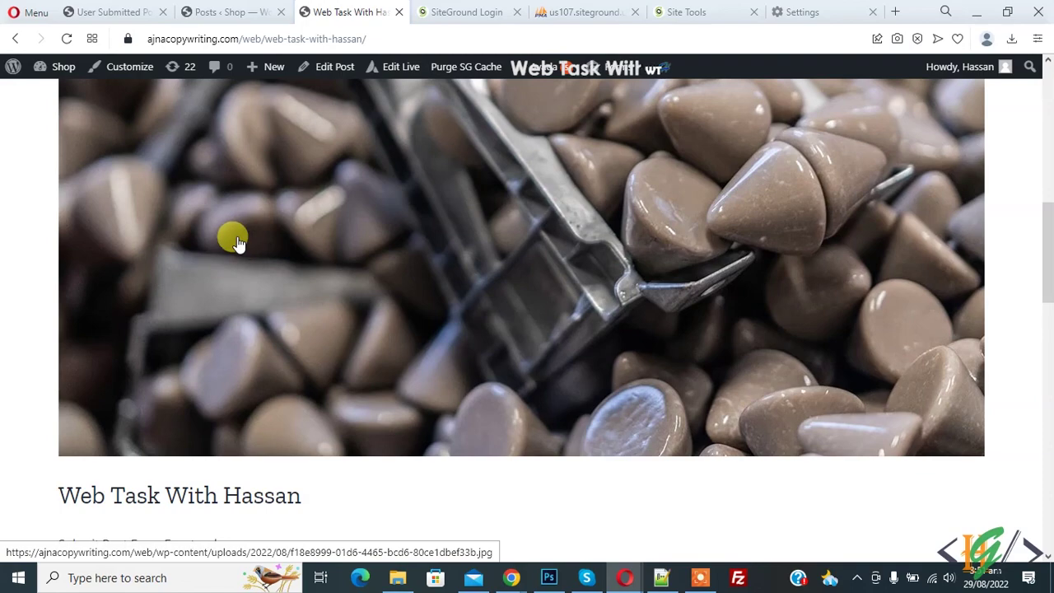
# Return to the User Submitted Posts settings and expand the Plugin Settings section.
pyautogui.click(122, 13)
pyautogui.scroll(15, 458, 258)
pyautogui.click(482, 329)
pyautogui.scroll(-10, 483, 329)
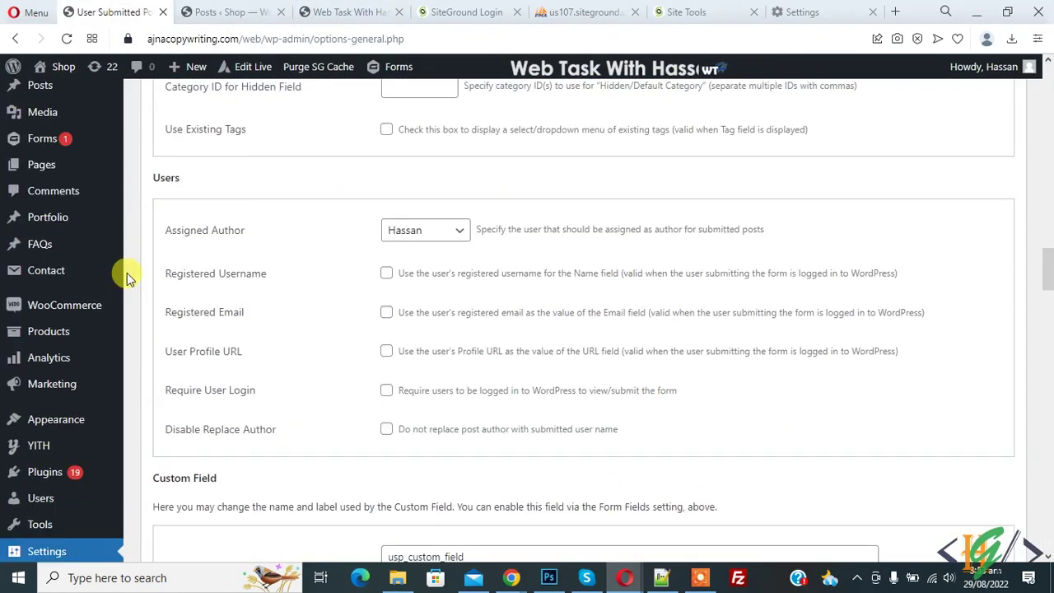
# Turn on Require User Login under Users and save the plugin settings.
pyautogui.moveTo(153, 181); pyautogui.dragTo(181, 178)
pyautogui.moveTo(167, 390); pyautogui.dragTo(257, 394)
pyautogui.click(386, 391)
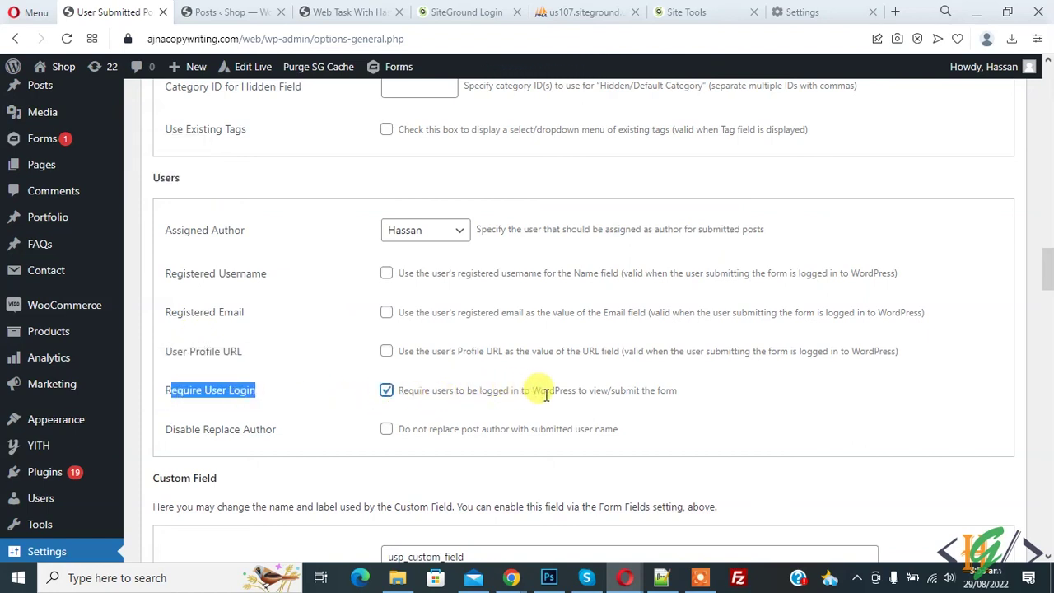
pyautogui.scroll(-15, 539, 374)
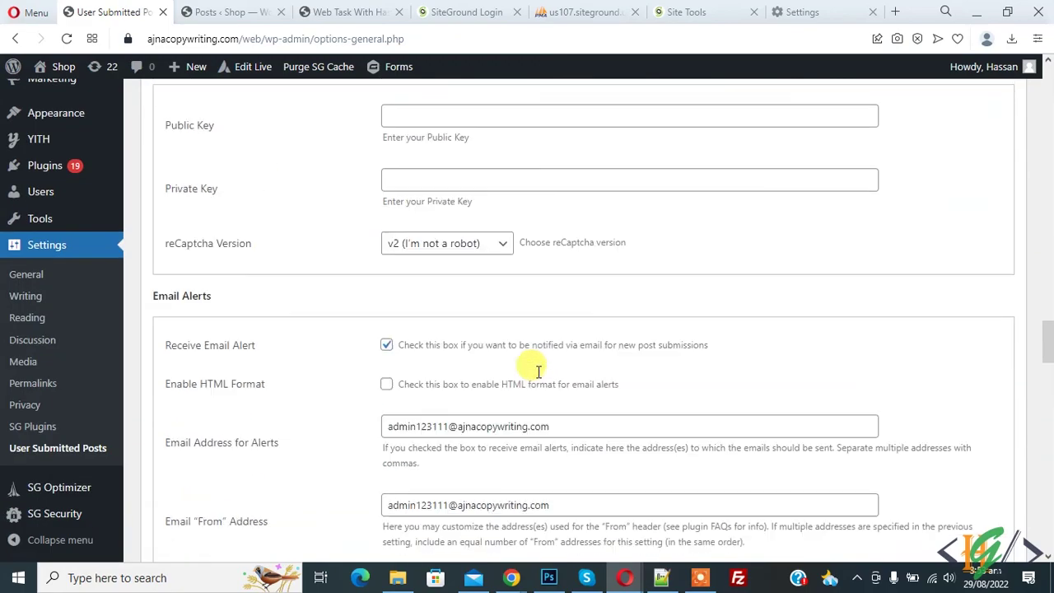
pyautogui.scroll(-10, 538, 367)
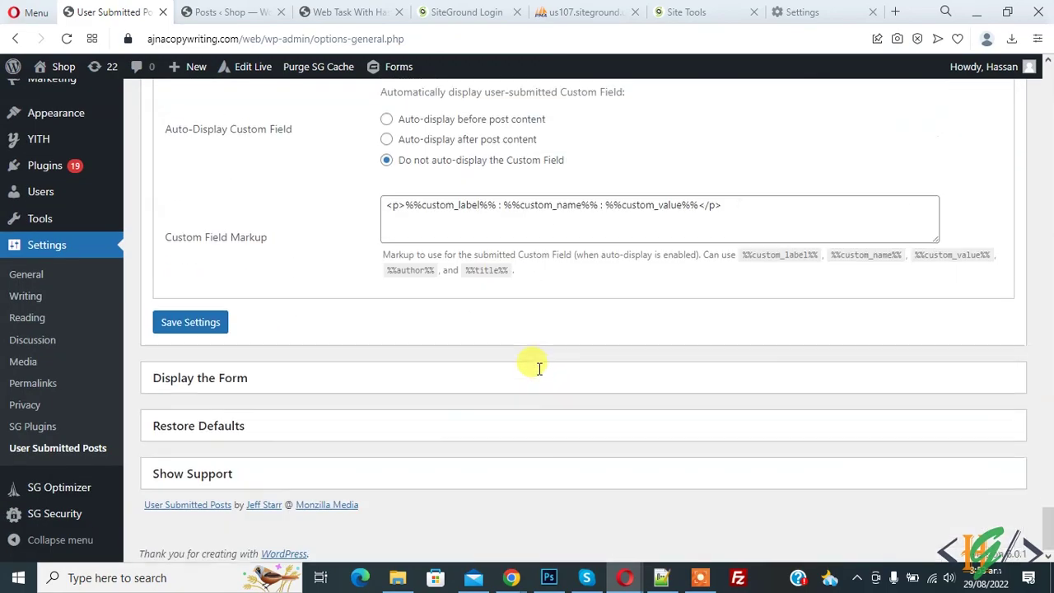
pyautogui.click(175, 315)
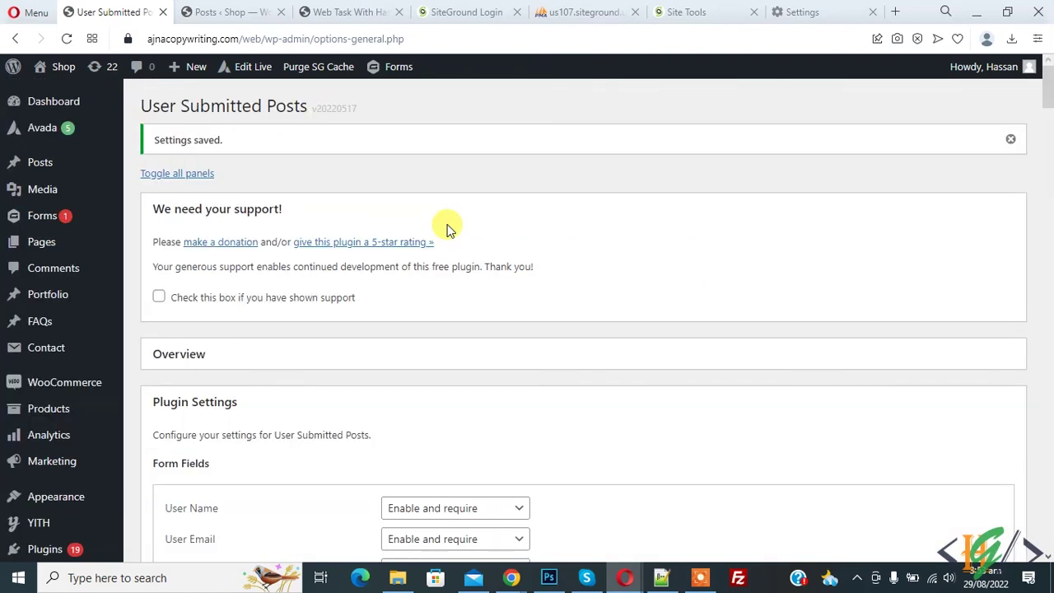
# Check the Post Submission page in a private window, which now asks visitors to log in.
pyautogui.hotkey('alt', 'Tab')
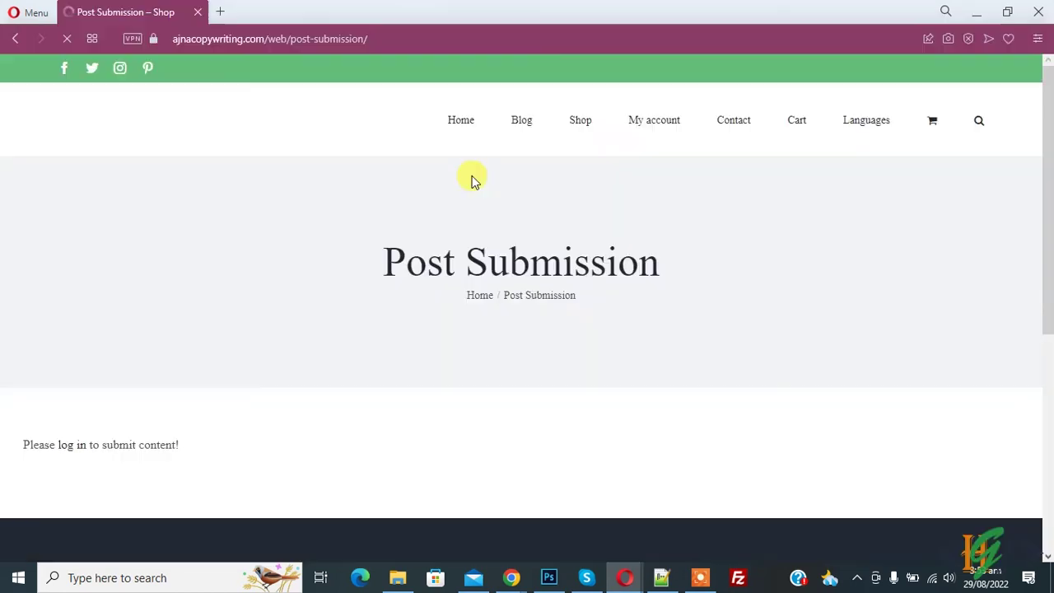
pyautogui.moveTo(576, 258); pyautogui.dragTo(595, 255)
pyautogui.click(594, 256)
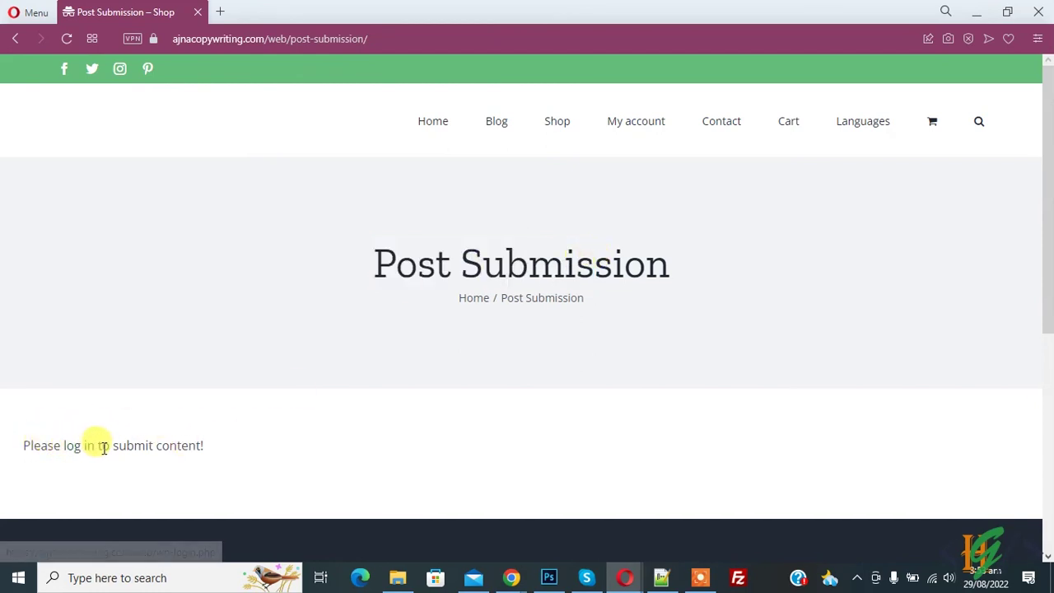